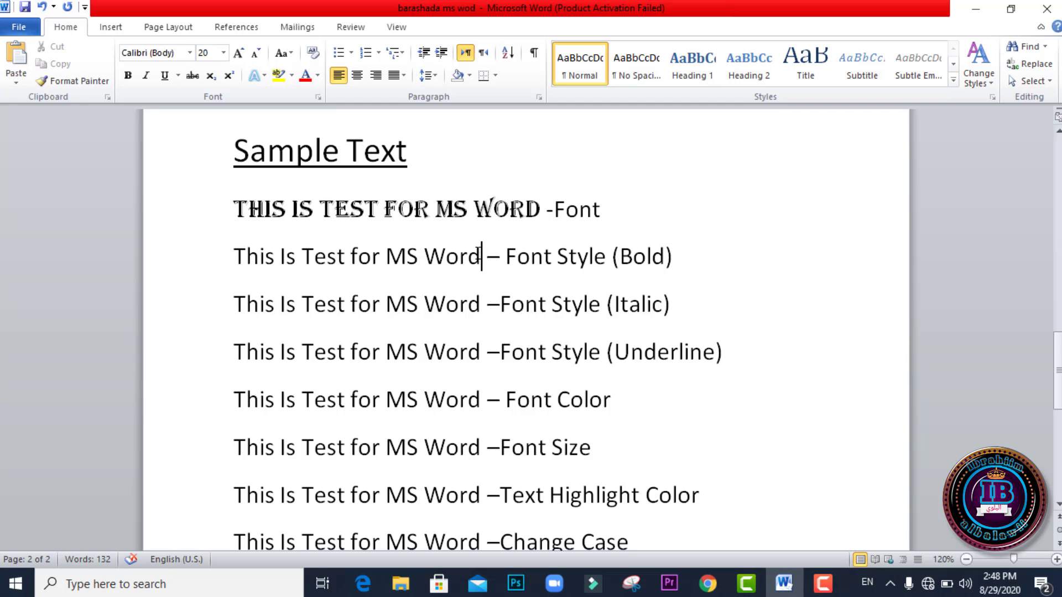
Step: Make the phrase "This Is Test for MS Word" bold in the Font Style (Bold) line and italic in the Font Style (Italic) line
drag(486, 256, 235, 253)
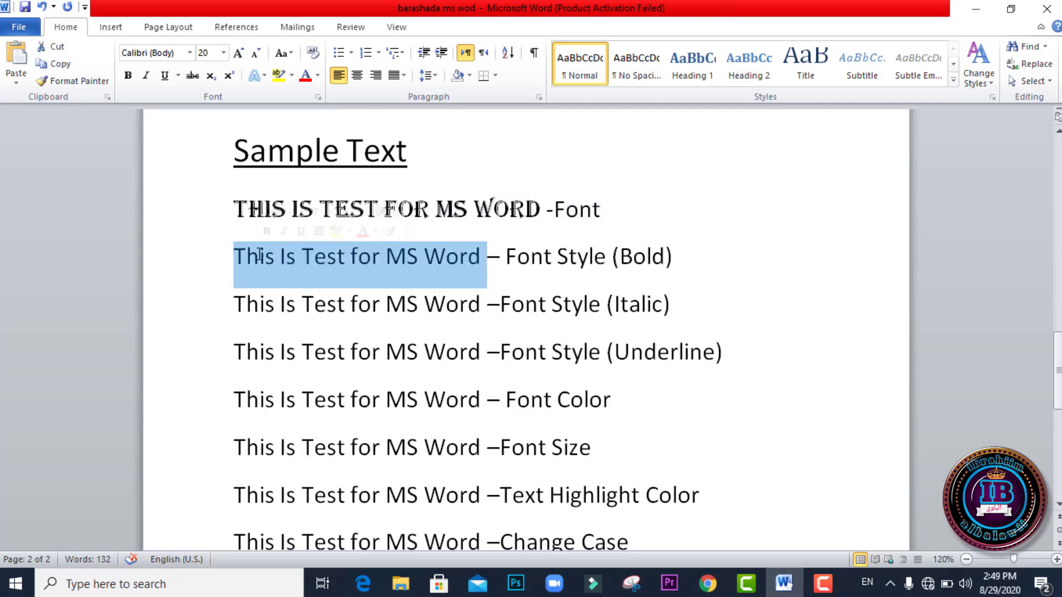
click(127, 76)
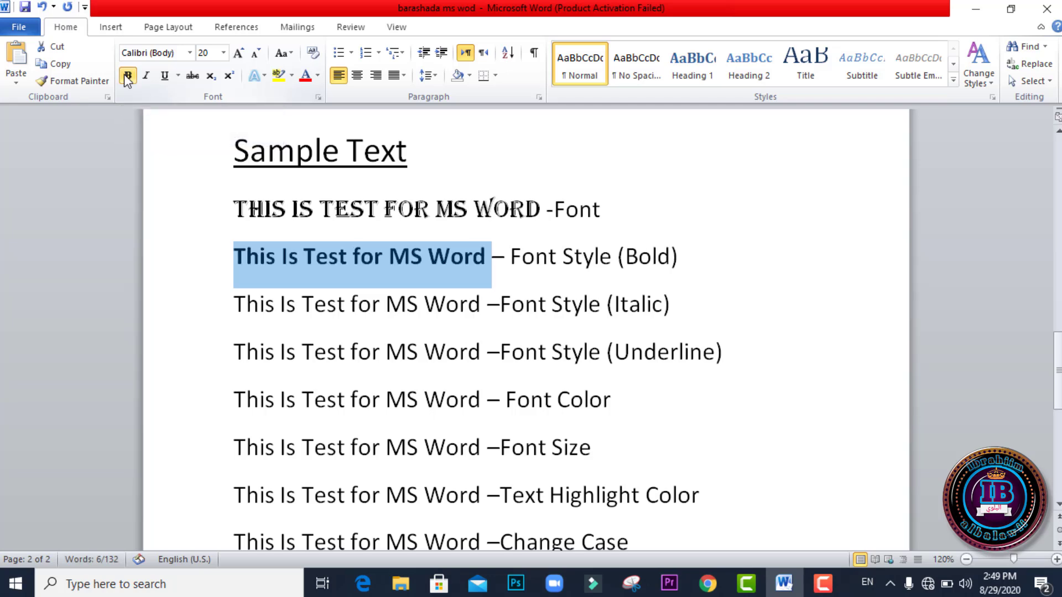
click(482, 305)
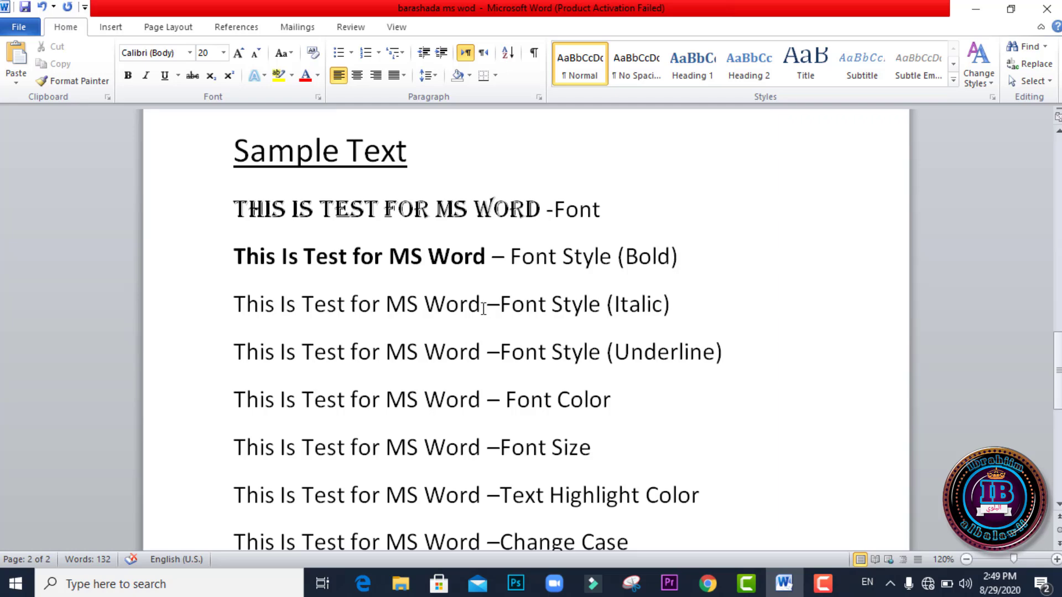
drag(482, 308, 241, 304)
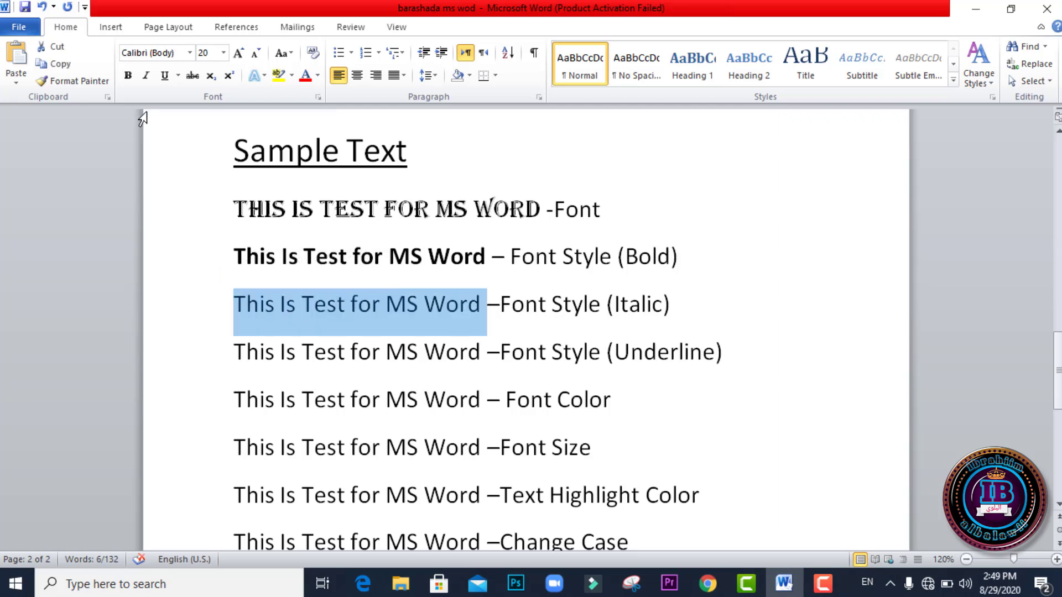
click(146, 77)
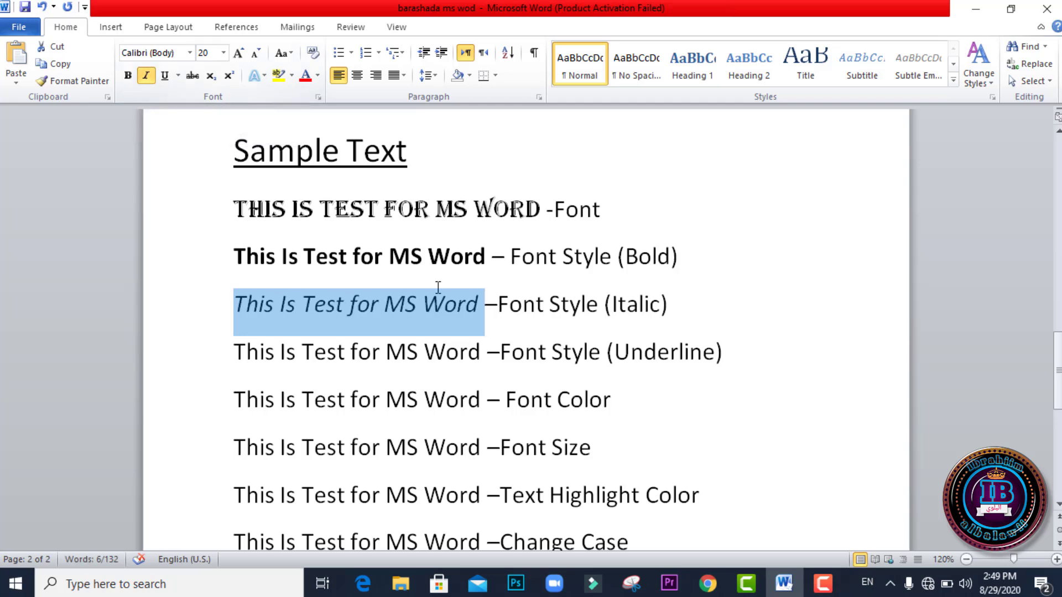
Step: Underline "This Is Test for MS Word" in the Font Style (Underline) line with the dot-dot-dash underline style
click(479, 357)
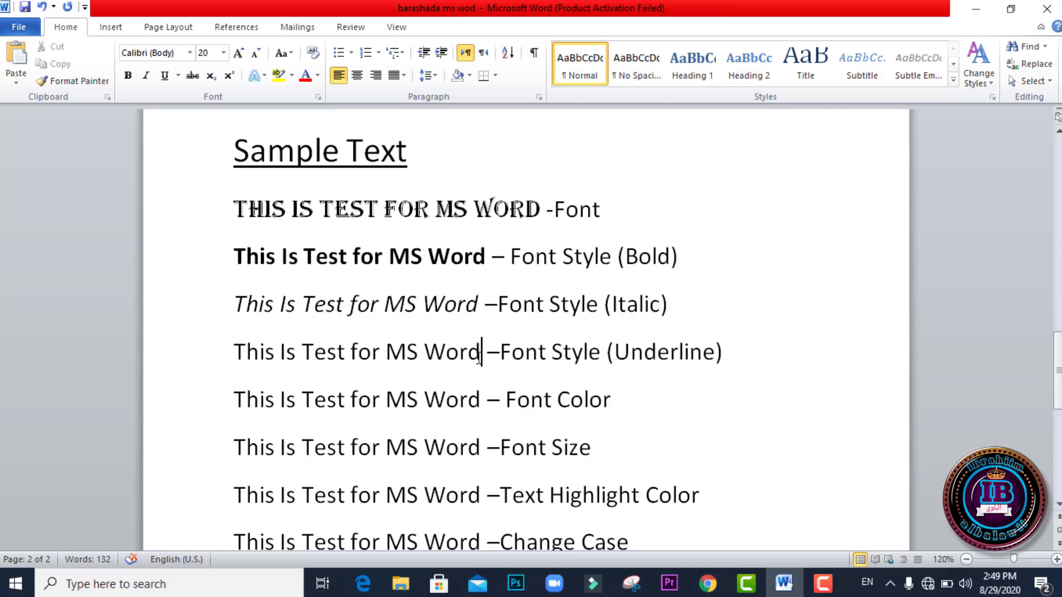
drag(478, 357, 249, 359)
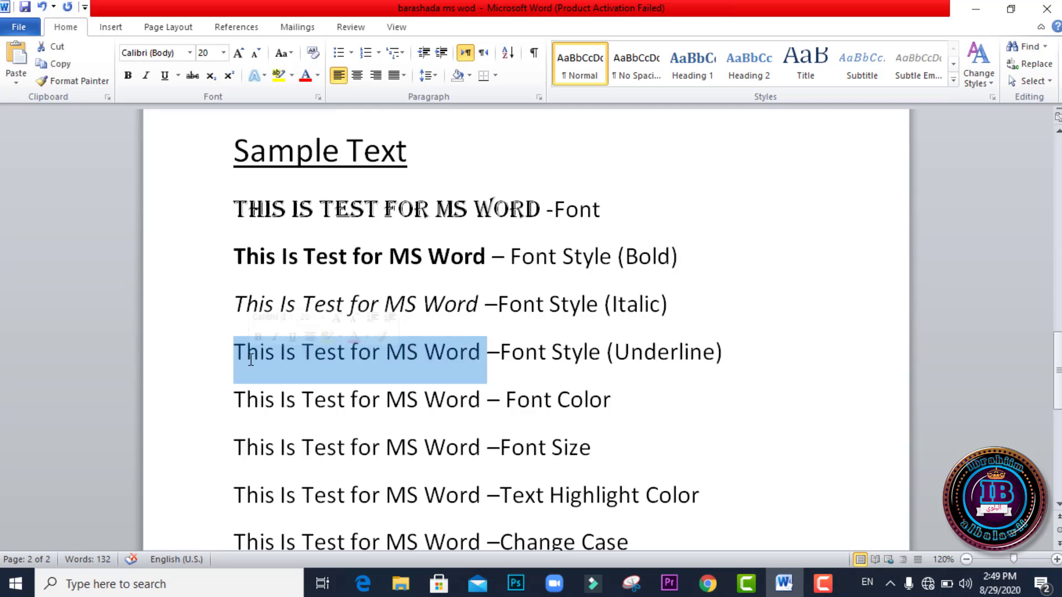
click(165, 75)
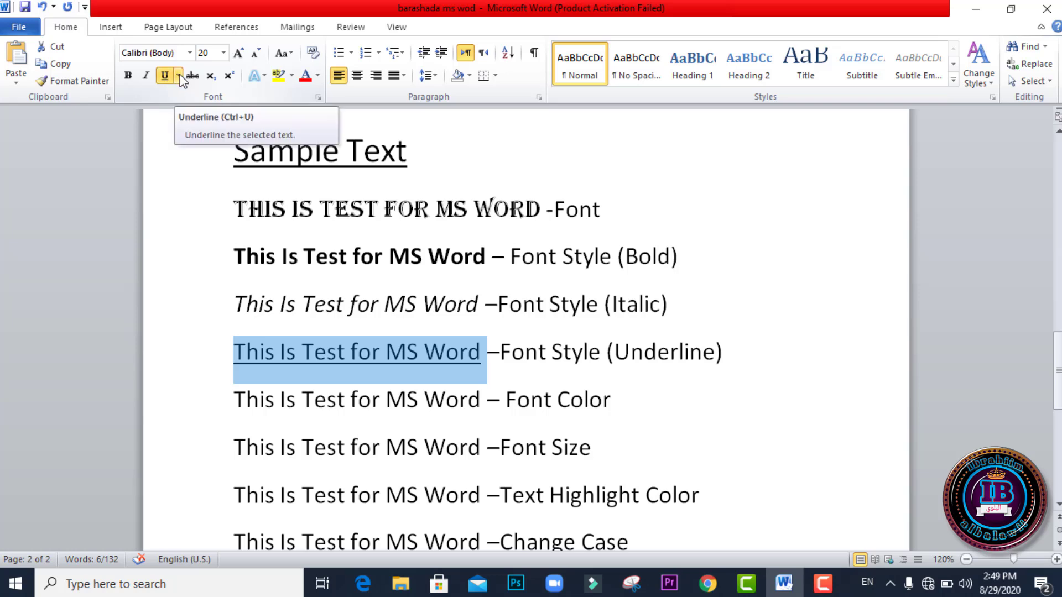
click(179, 76)
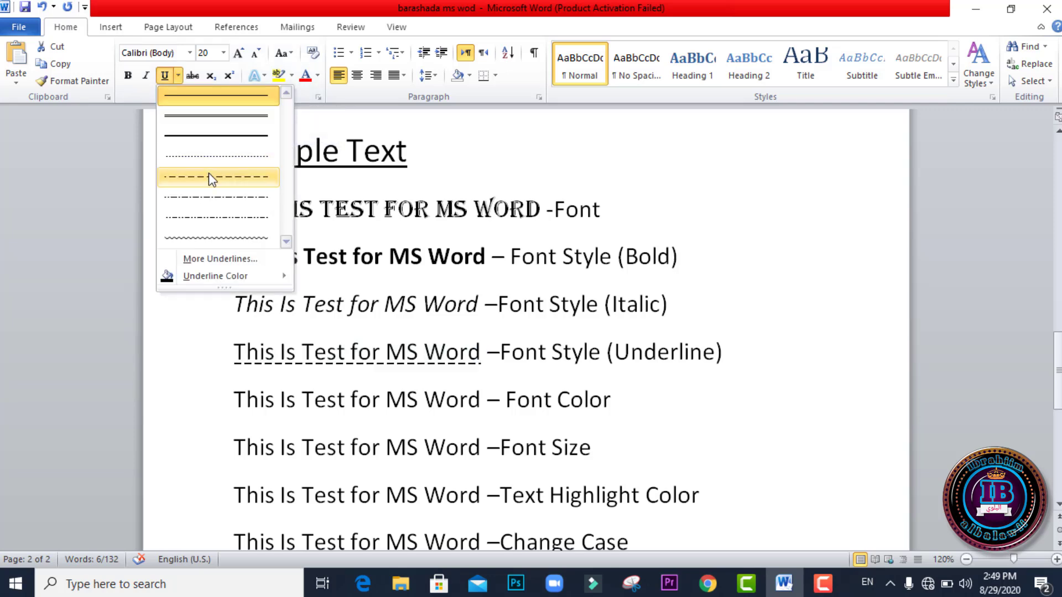
click(208, 220)
Step: Color the phrase "This Is Test for MS Word" in the Font Color line standard green
click(484, 400)
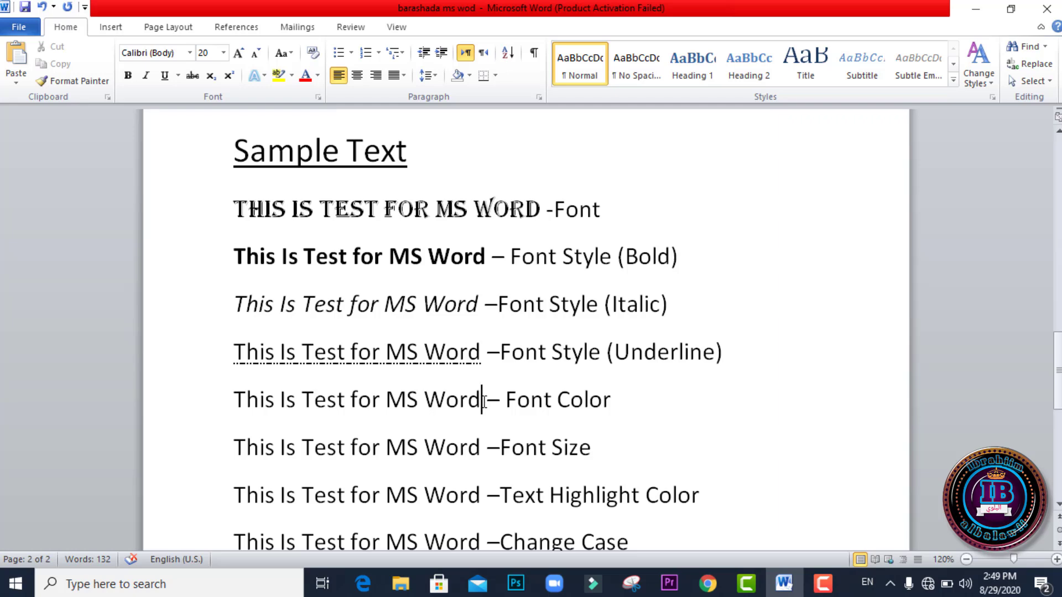
drag(484, 400, 269, 412)
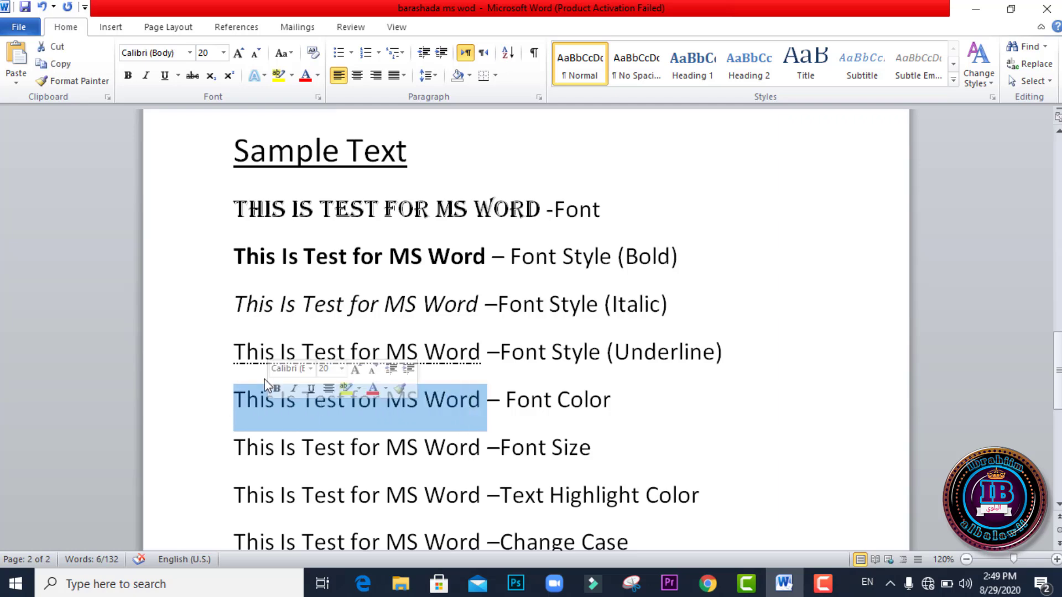
click(317, 76)
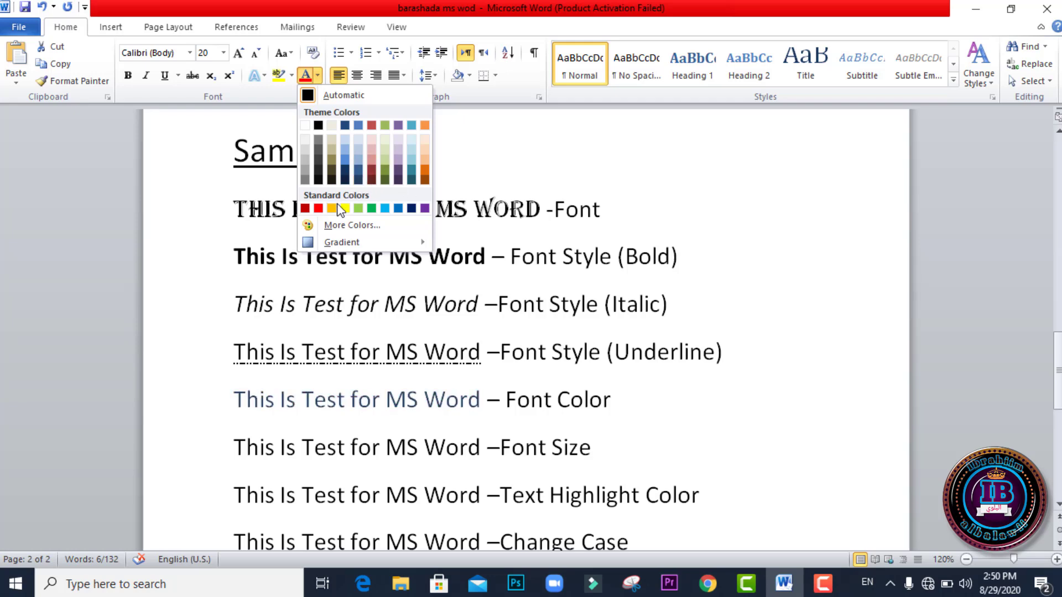
click(372, 209)
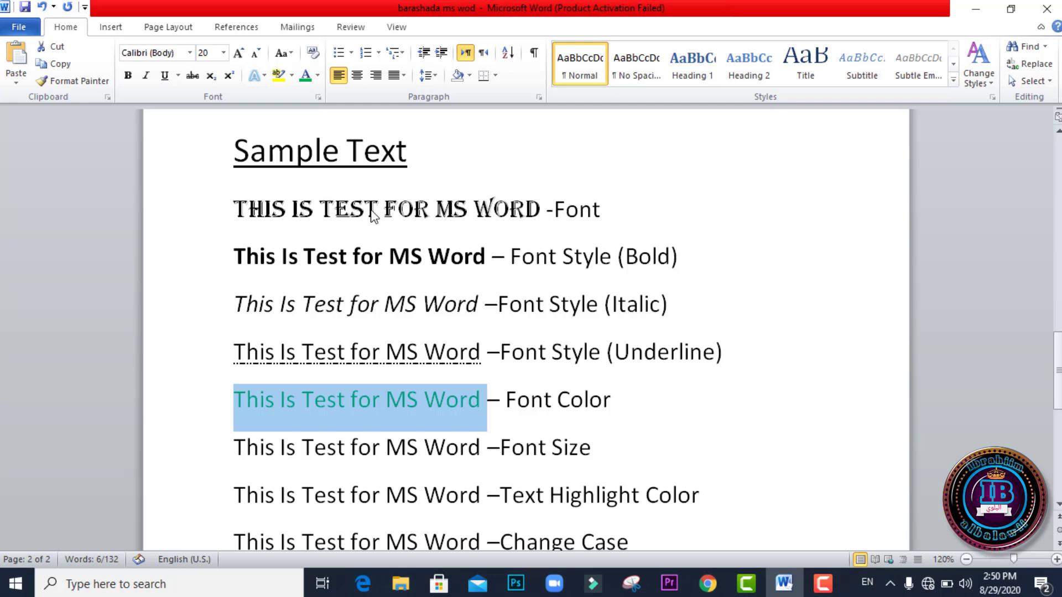
Step: Grow "This Is Test for MS Word" in the Font Size line stepwise to 150 points
click(487, 449)
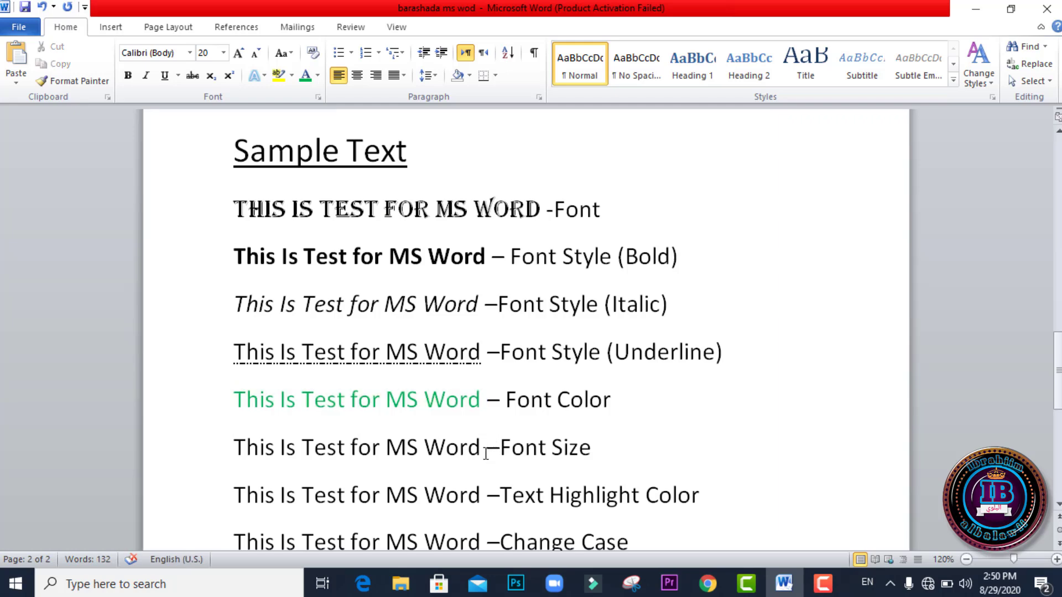
drag(486, 454, 261, 467)
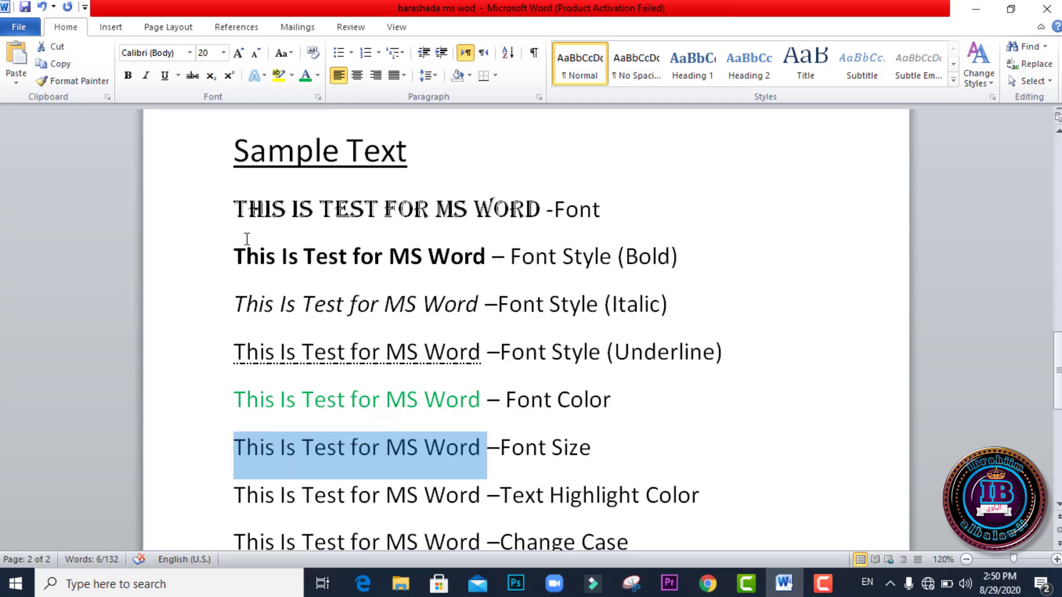
click(224, 53)
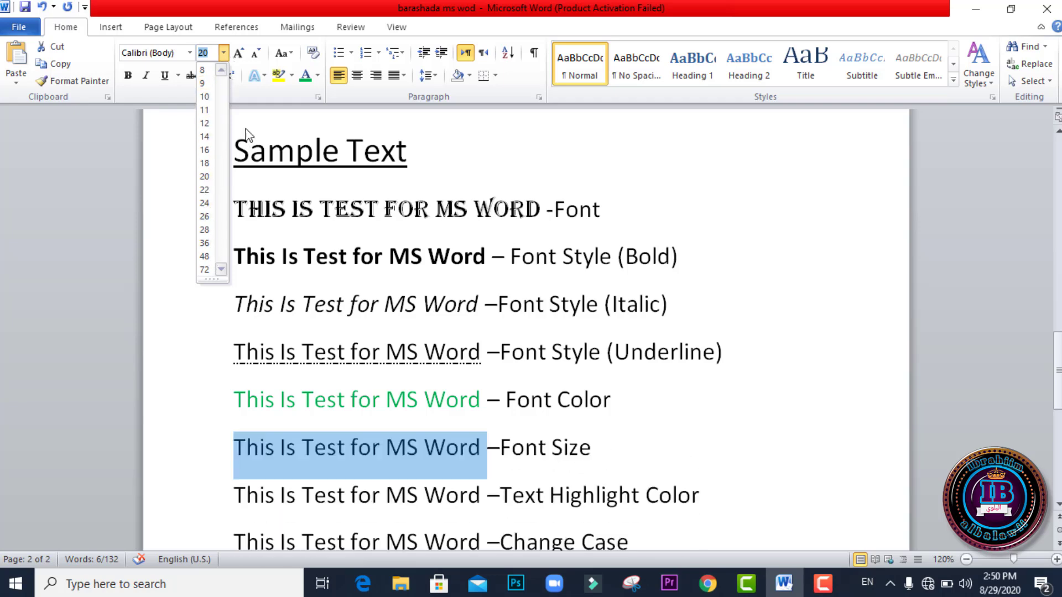
click(239, 54)
click(239, 54)
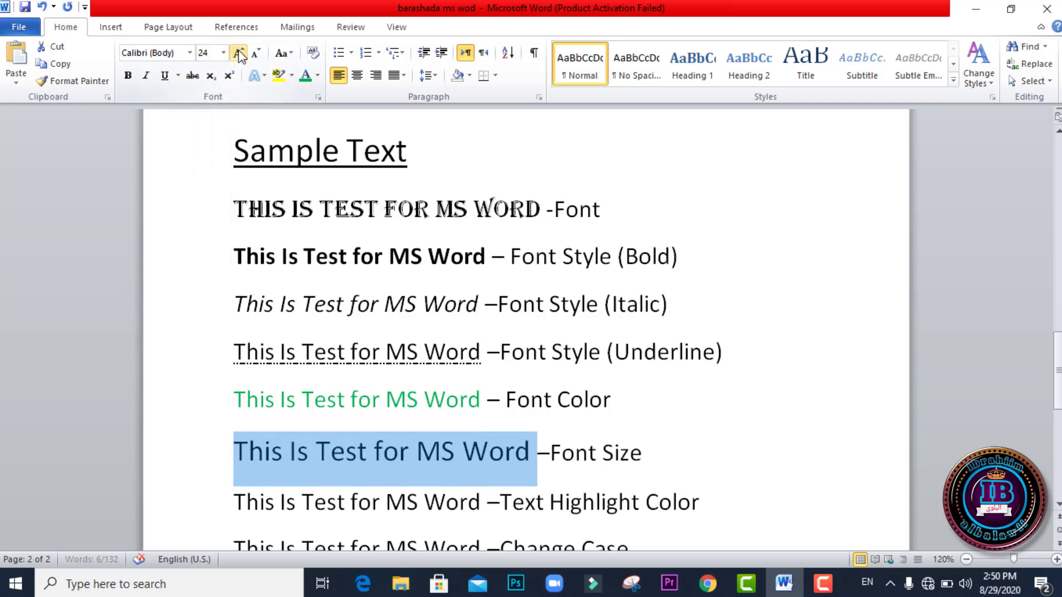
click(239, 54)
click(239, 53)
click(238, 54)
click(239, 54)
click(239, 54)
click(239, 53)
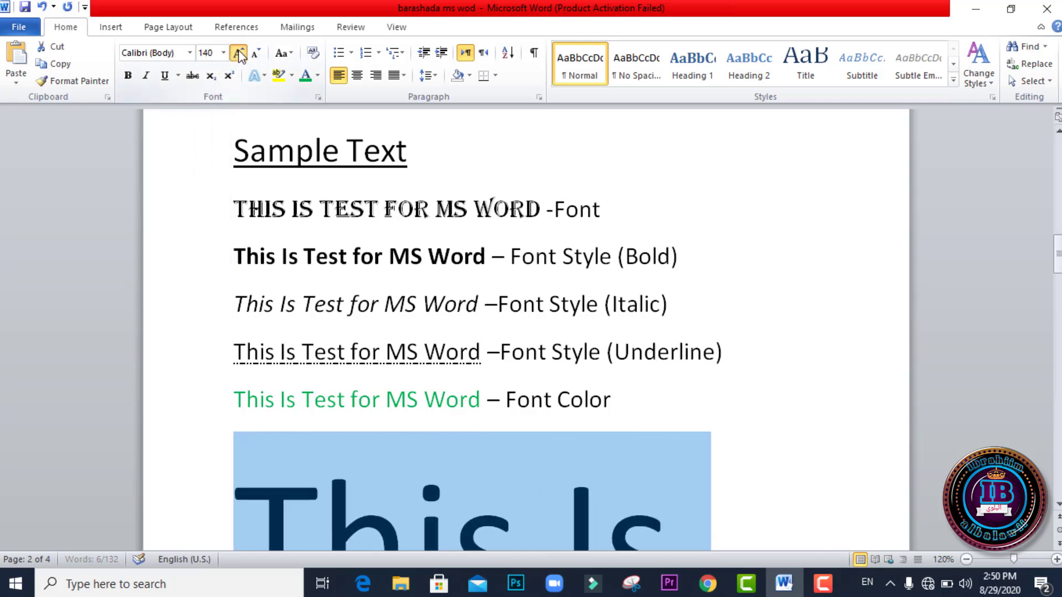
click(239, 53)
click(239, 54)
click(239, 54)
click(238, 54)
Step: Shrink the phrase in the Font Size line stepwise to 20 points
click(258, 53)
click(258, 54)
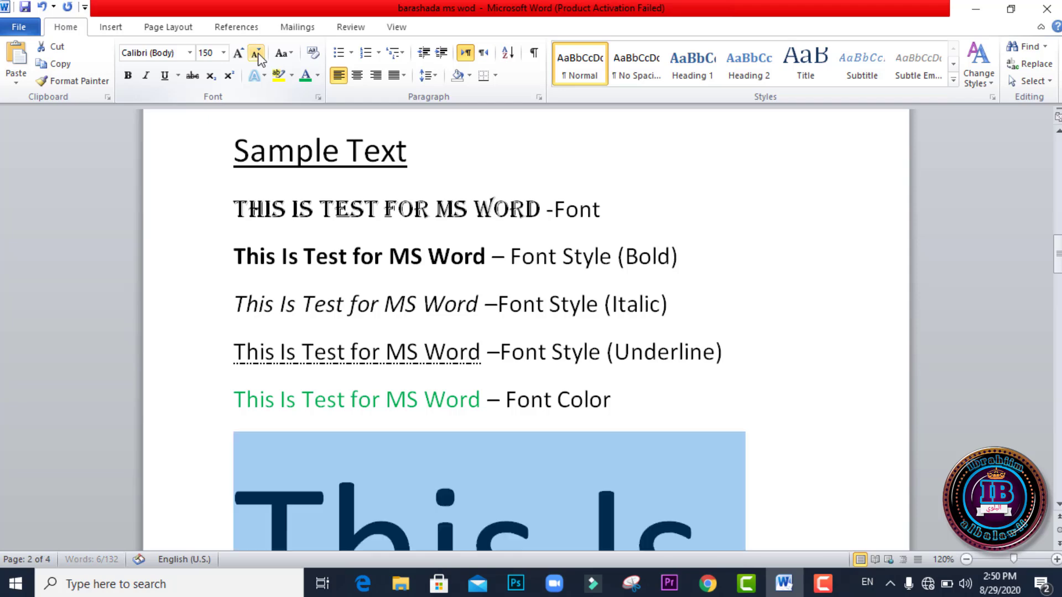
click(258, 54)
click(257, 53)
click(258, 53)
click(257, 53)
click(258, 54)
click(258, 53)
click(257, 53)
click(257, 54)
click(257, 54)
click(257, 53)
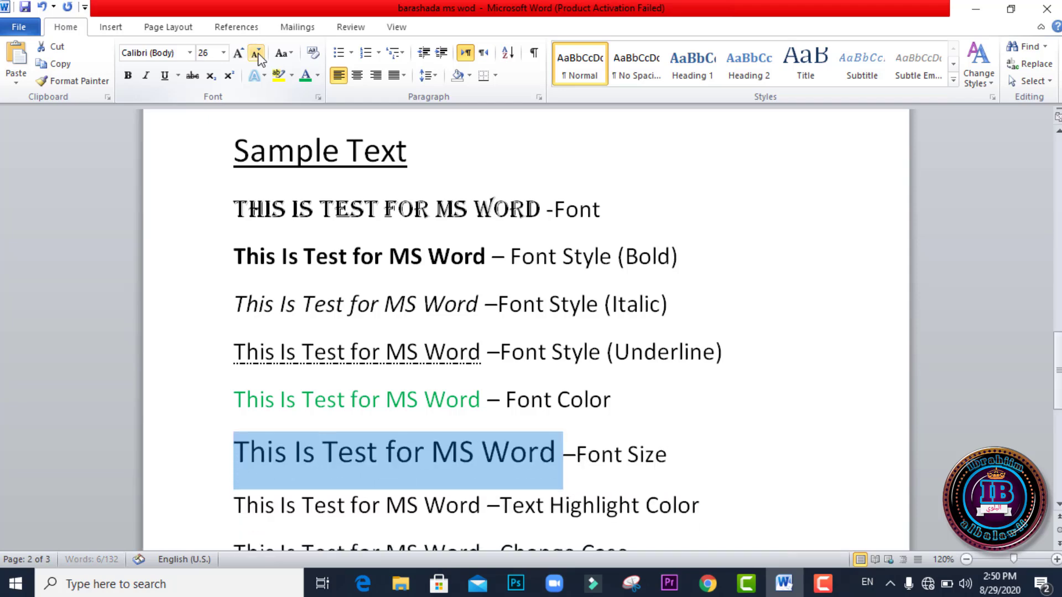
click(258, 54)
click(258, 54)
click(257, 53)
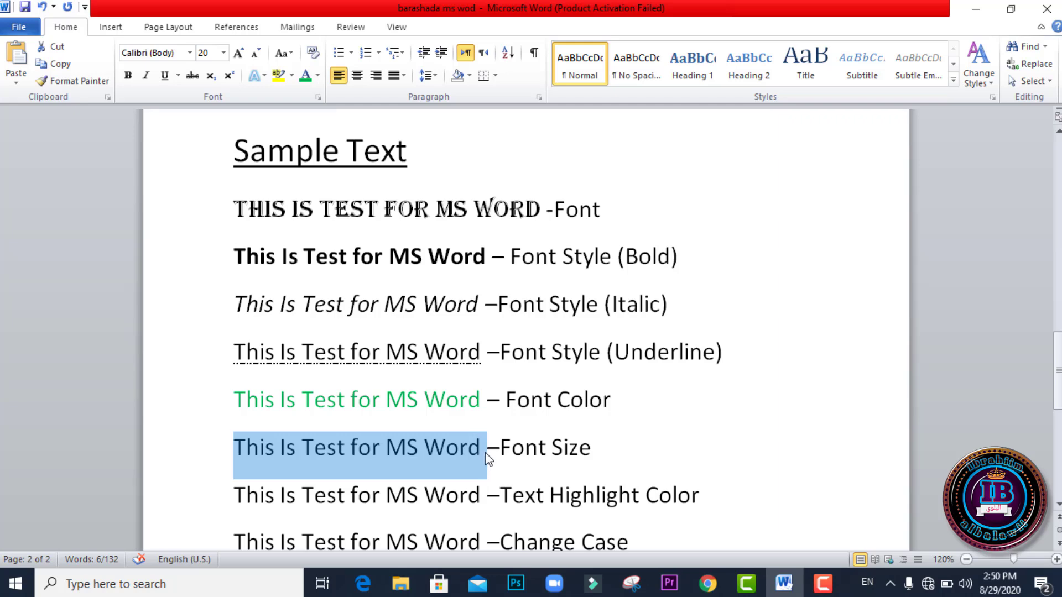
Step: Grow the phrase in the Font Size line to 110 points and shrink it to 24 points
key(ctrl+shift+greater)
key(ctrl+shift+greater)
key(ctrl+shift+greater)
key(ctrl+shift+greater)
key(ctrl+shift+greater)
key(ctrl+shift+greater)
key(ctrl+shift+greater)
key(ctrl+shift+greater)
key(ctrl+shift+greater)
key(ctrl+shift+greater)
key(ctrl+shift+greater)
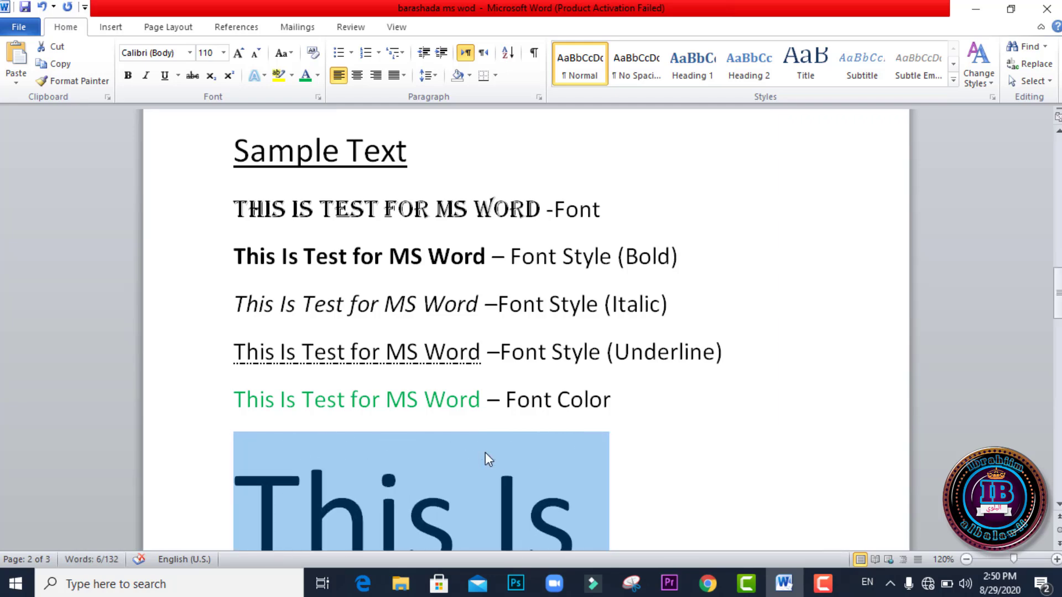
key(ctrl+shift+less)
key(ctrl+shift+less)
key(ctrl+shift+less)
key(ctrl+shift+less)
key(ctrl+shift+less)
key(ctrl+shift+less)
key(ctrl+shift+less)
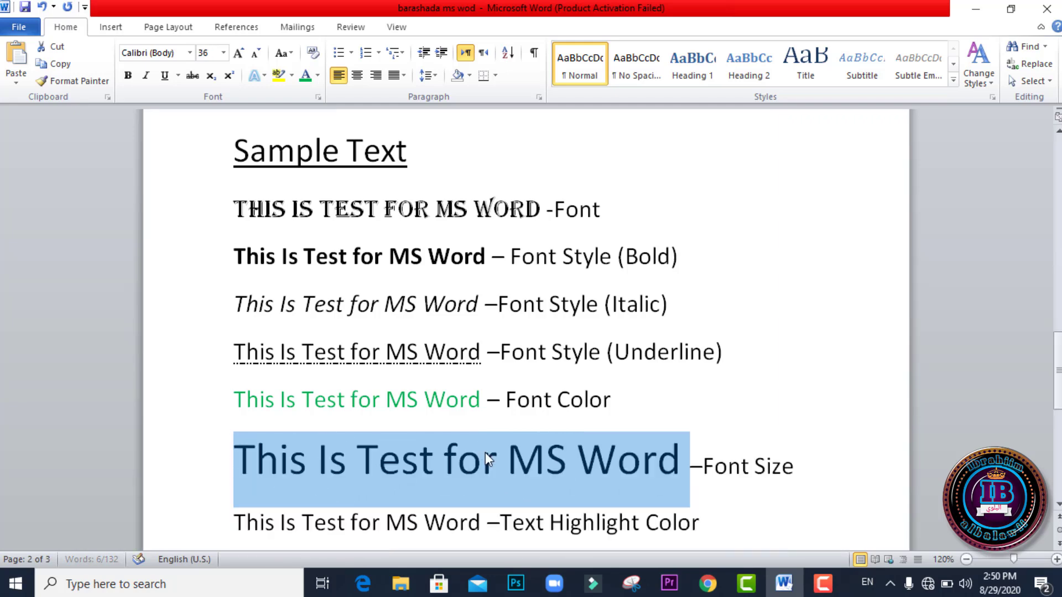
key(ctrl+shift+less)
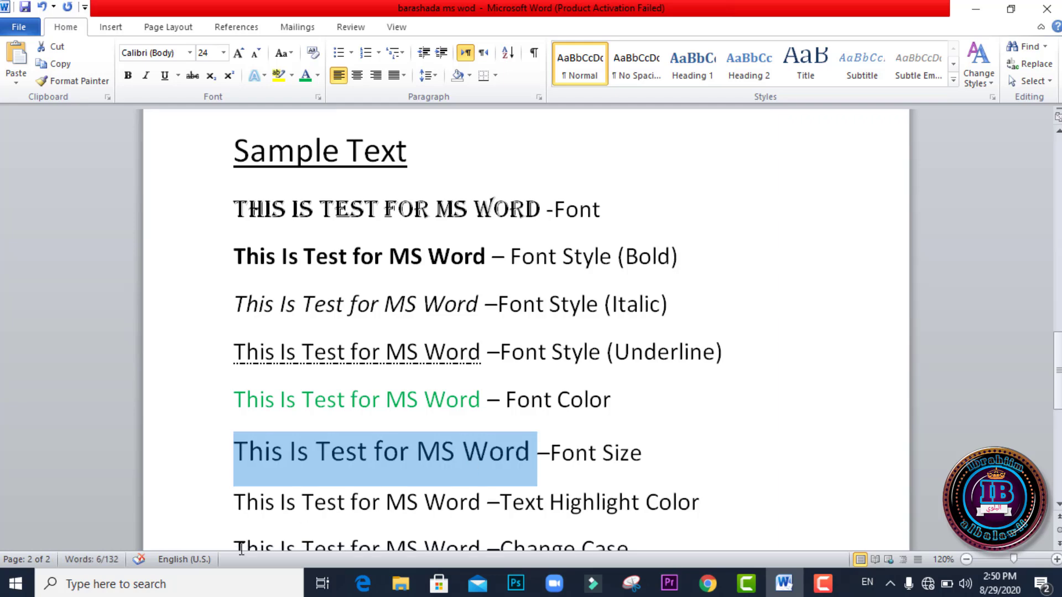
Step: Search Windows for "keybo" and open the On-Screen Keyboard app
click(197, 591)
text(ke)
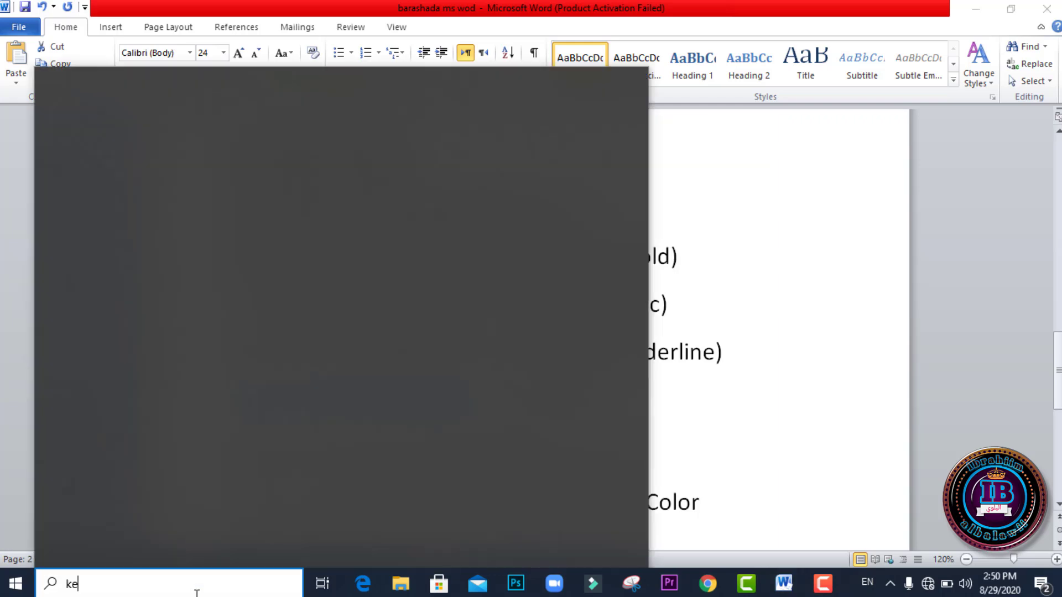
text(ybo)
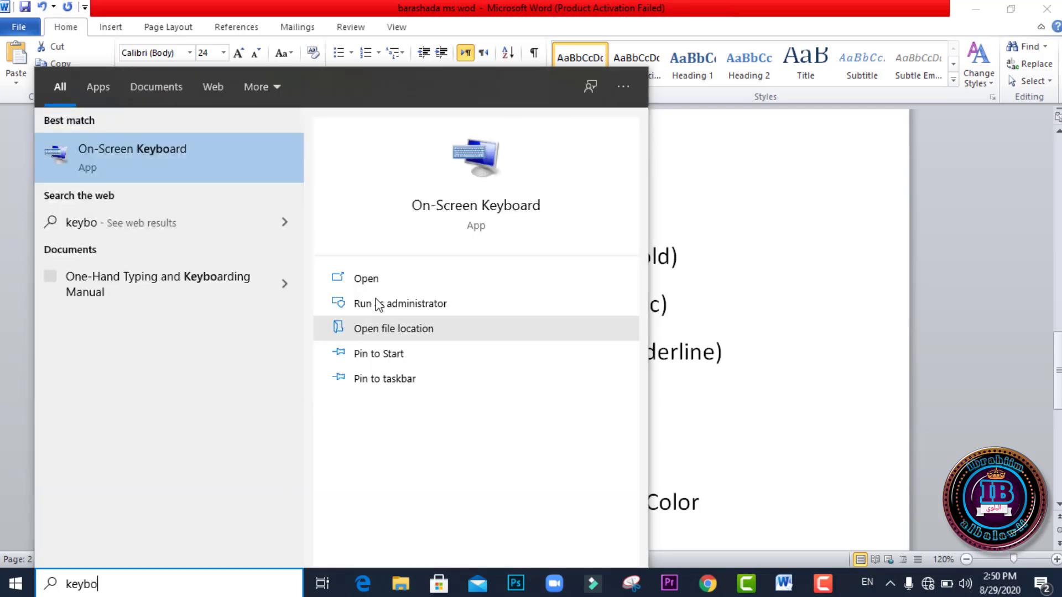
click(378, 282)
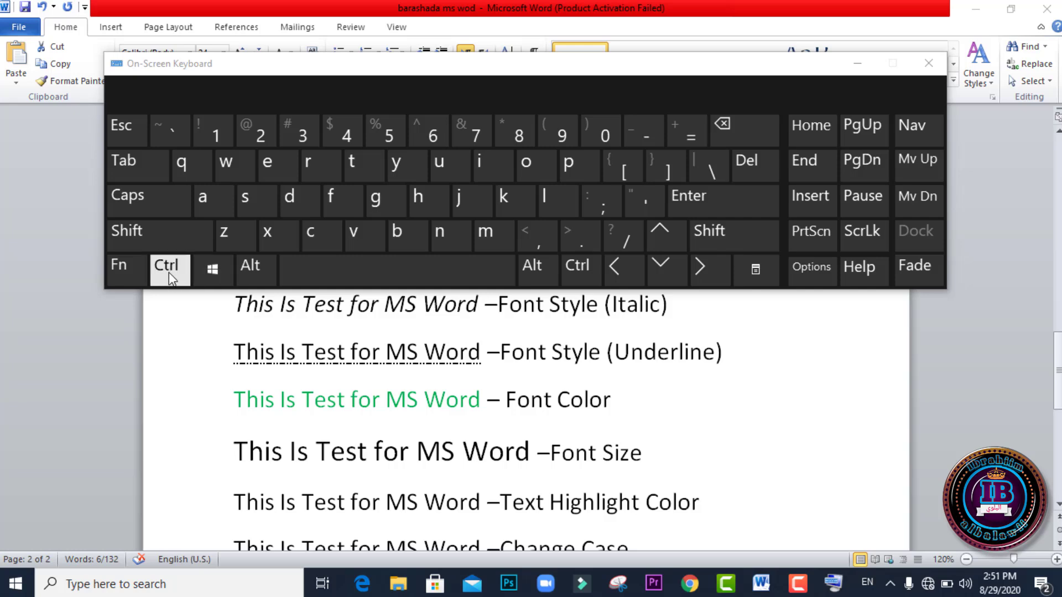
Step: Try to enlarge the phrase in the Font Size line by using the On-Screen Keyboard
click(168, 271)
click(147, 239)
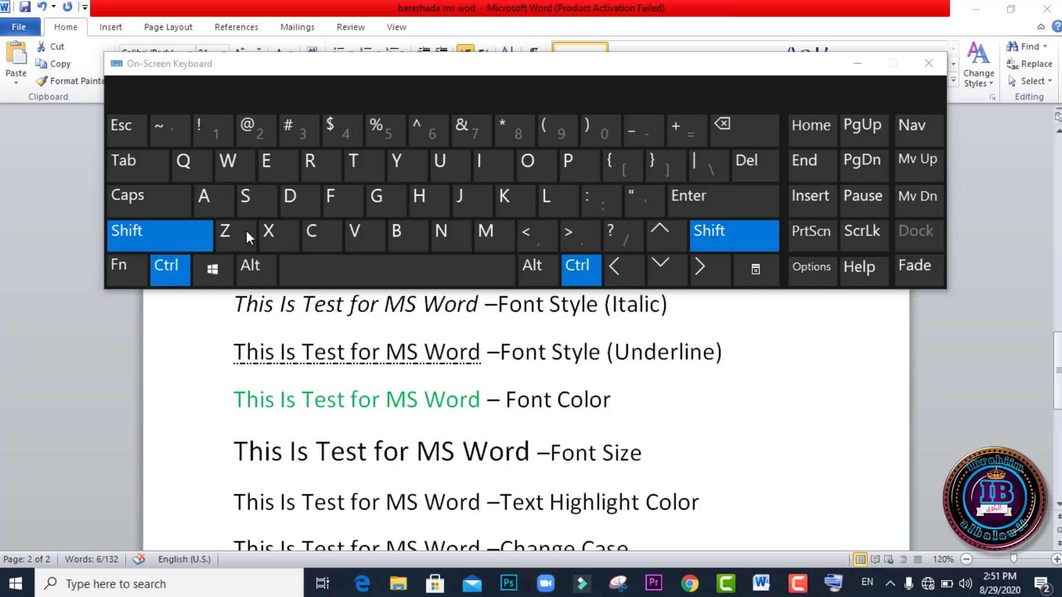
click(573, 235)
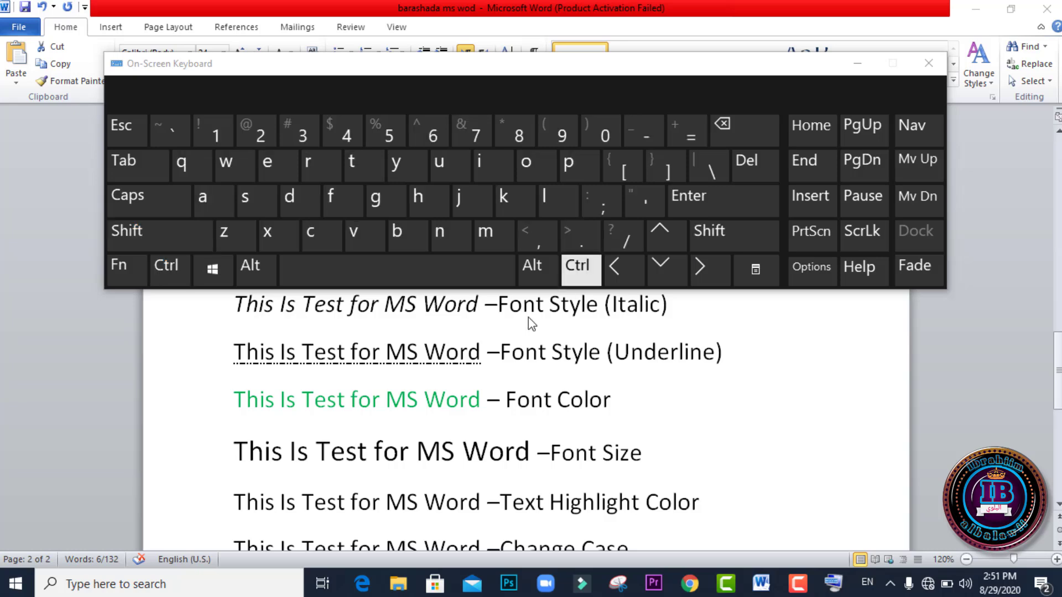
Step: Return to the Word document and grow the selected phrase in the Font Size line to 72 points with the On-Screen Keyboard
click(531, 453)
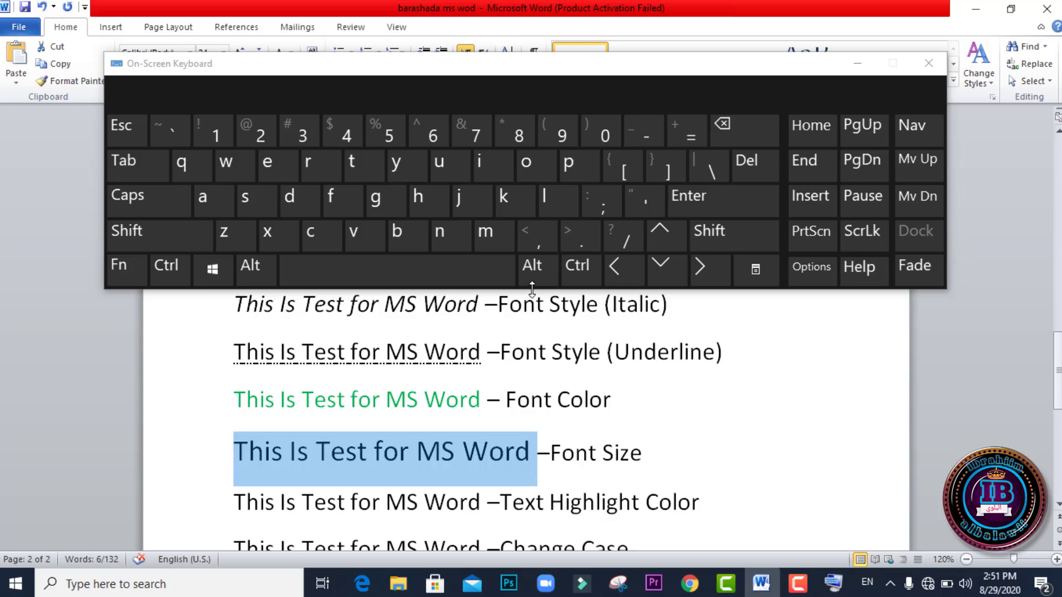
click(578, 271)
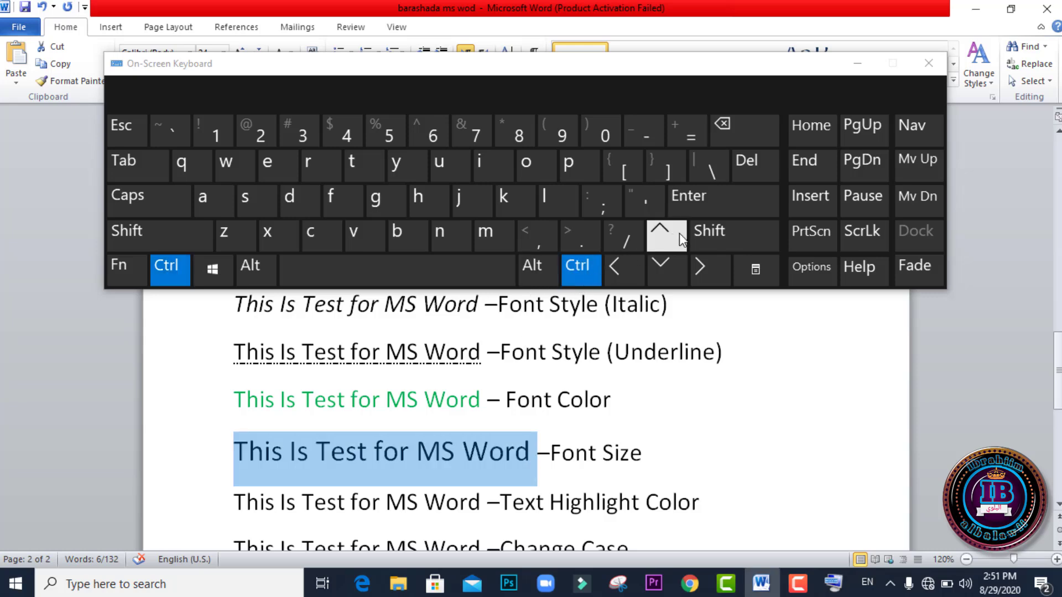
click(709, 234)
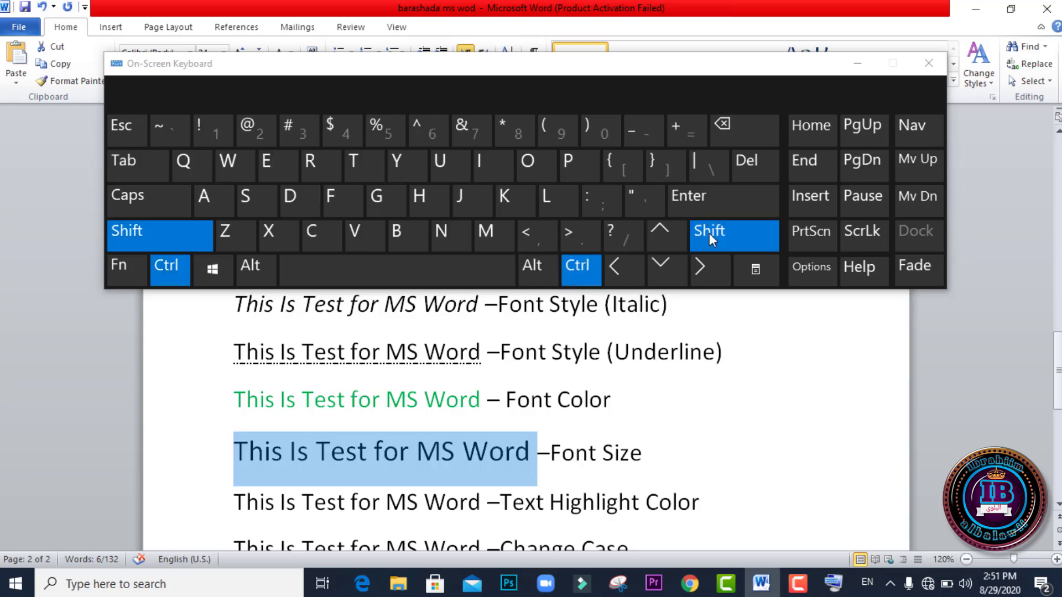
click(583, 241)
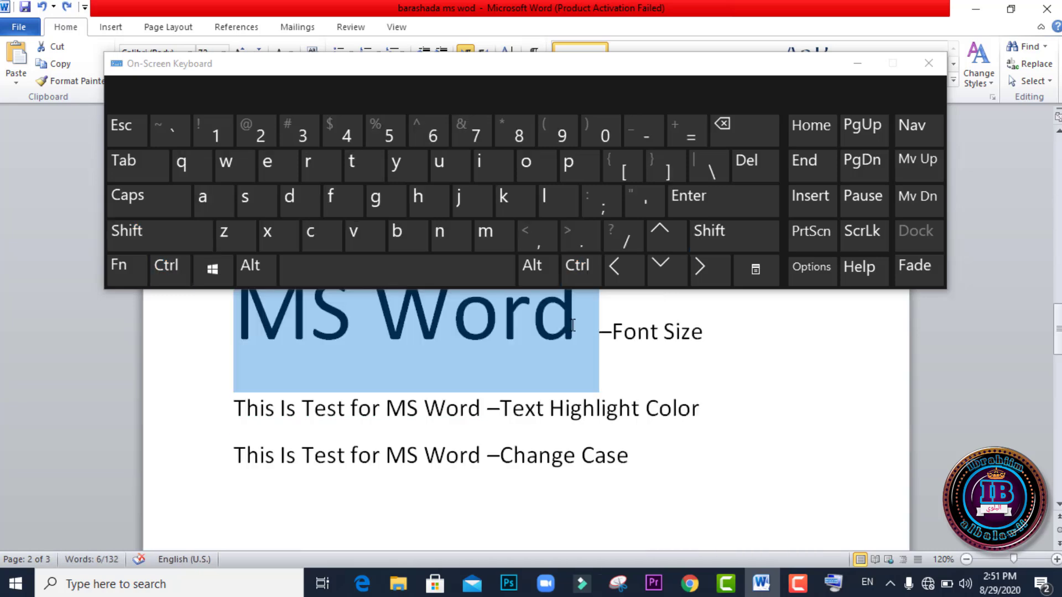
Step: Shrink the selected phrase in the Font Size line with the On-Screen Keyboard, and close the keyboard
click(570, 280)
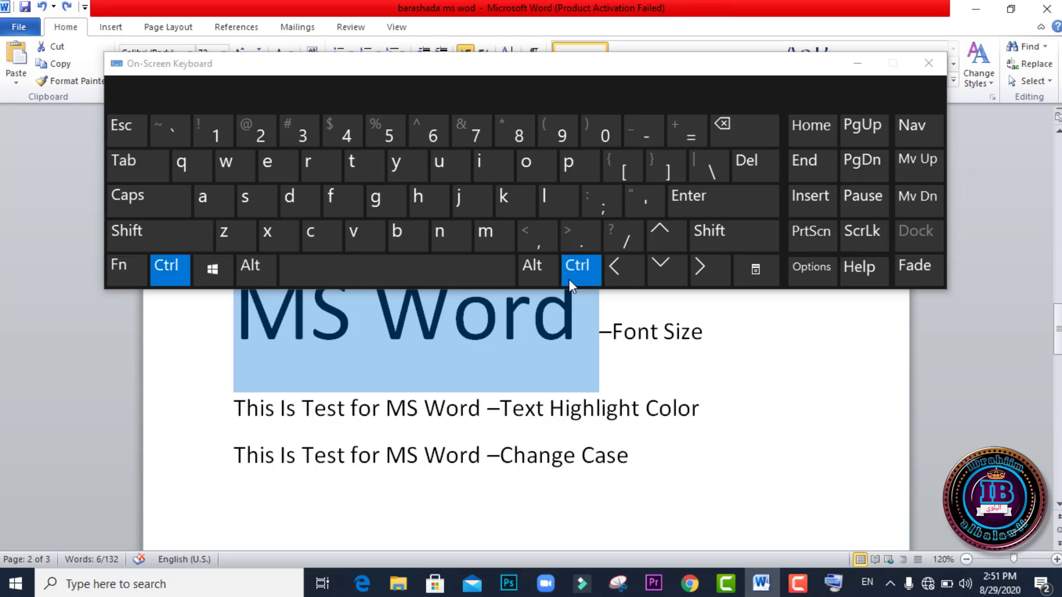
click(709, 228)
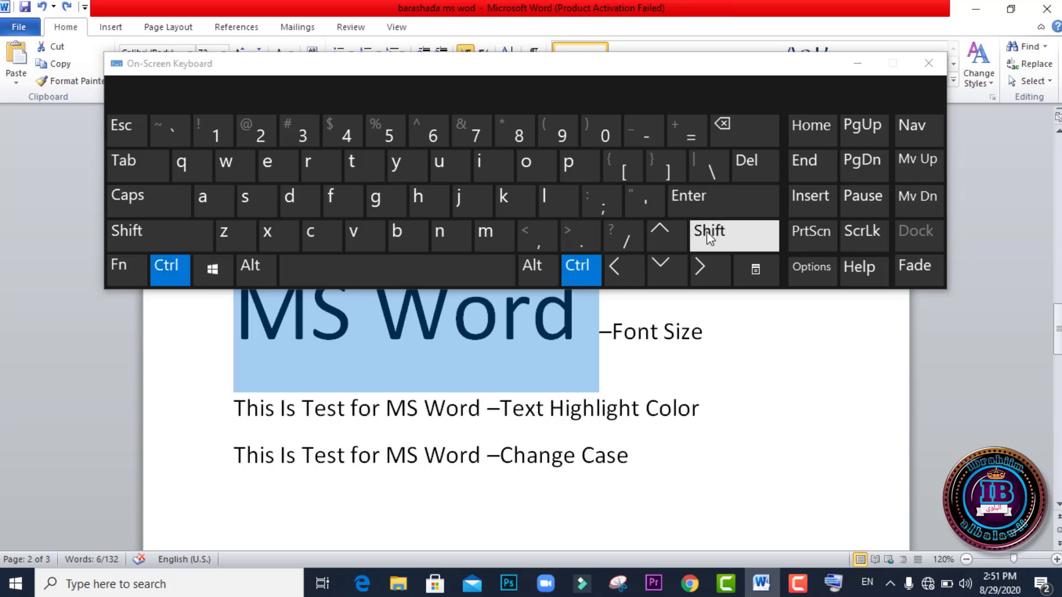
click(532, 233)
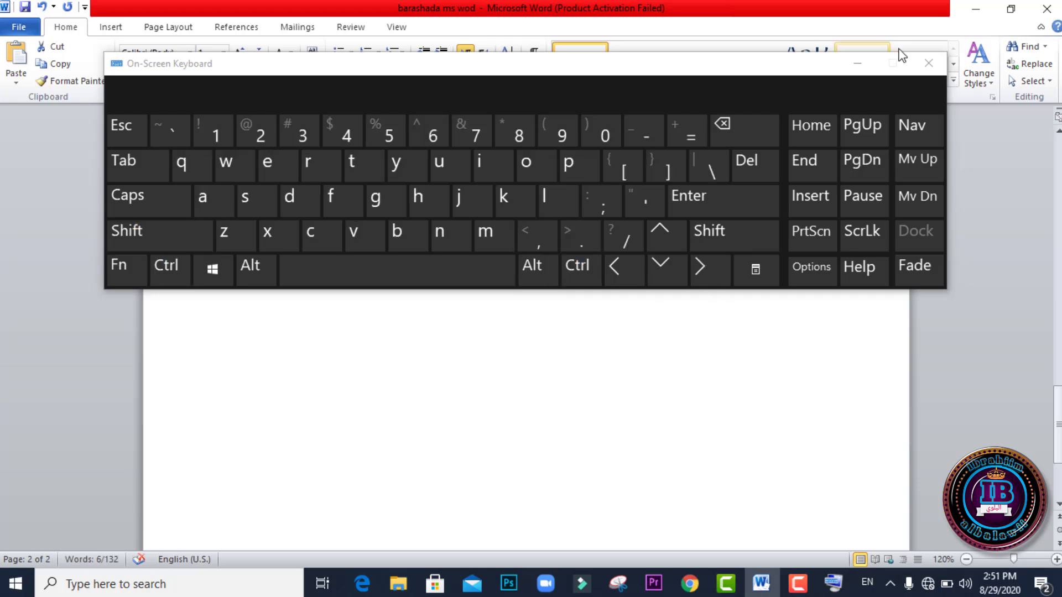
click(929, 63)
Step: Highlight the phrase "This Is Test for MS Word" in the Text Highlight Color line in yellow
click(487, 193)
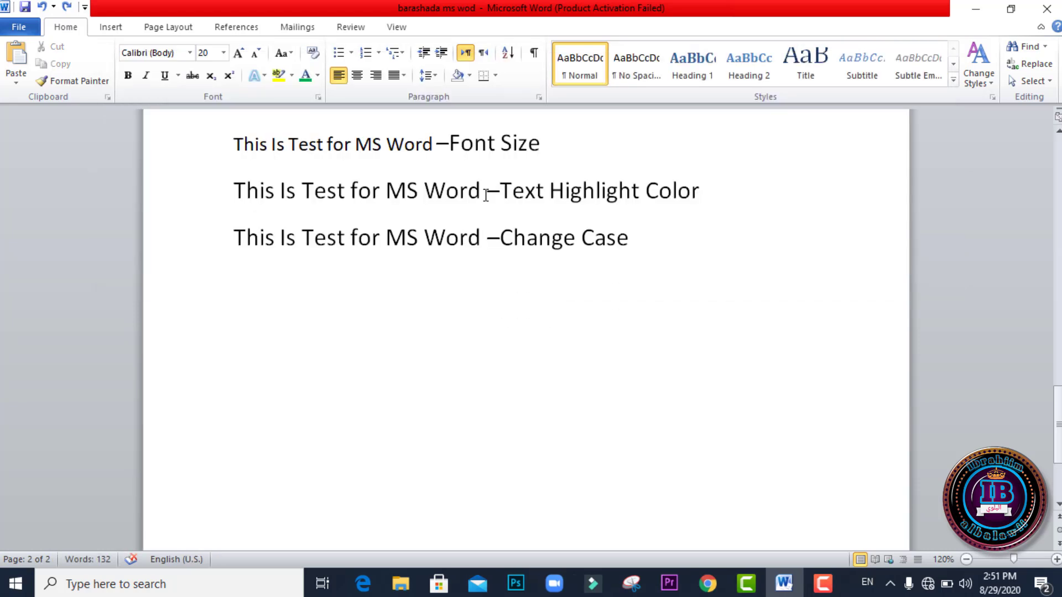
drag(486, 193, 263, 202)
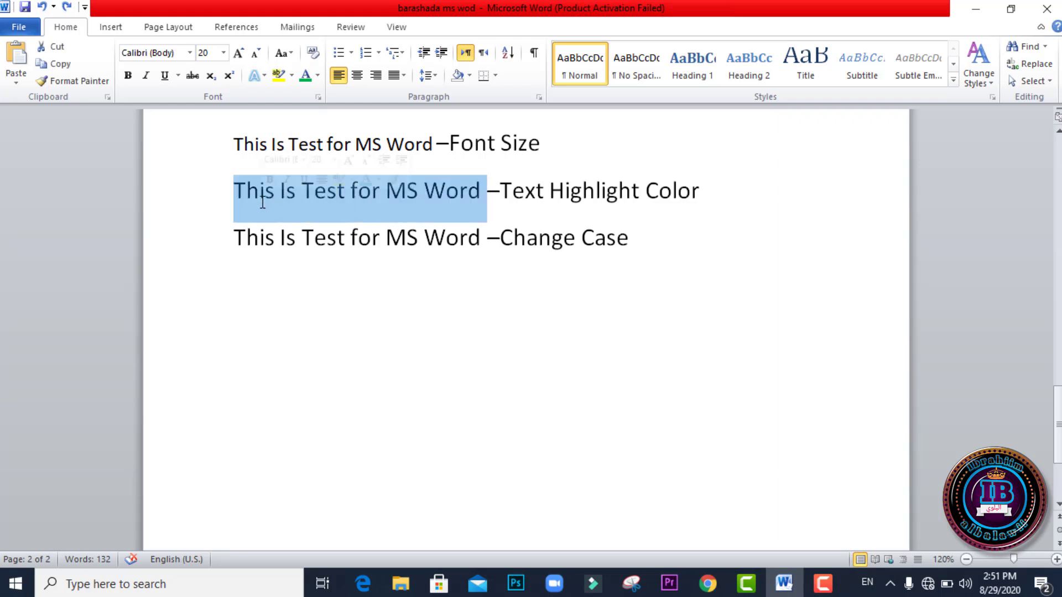
click(291, 76)
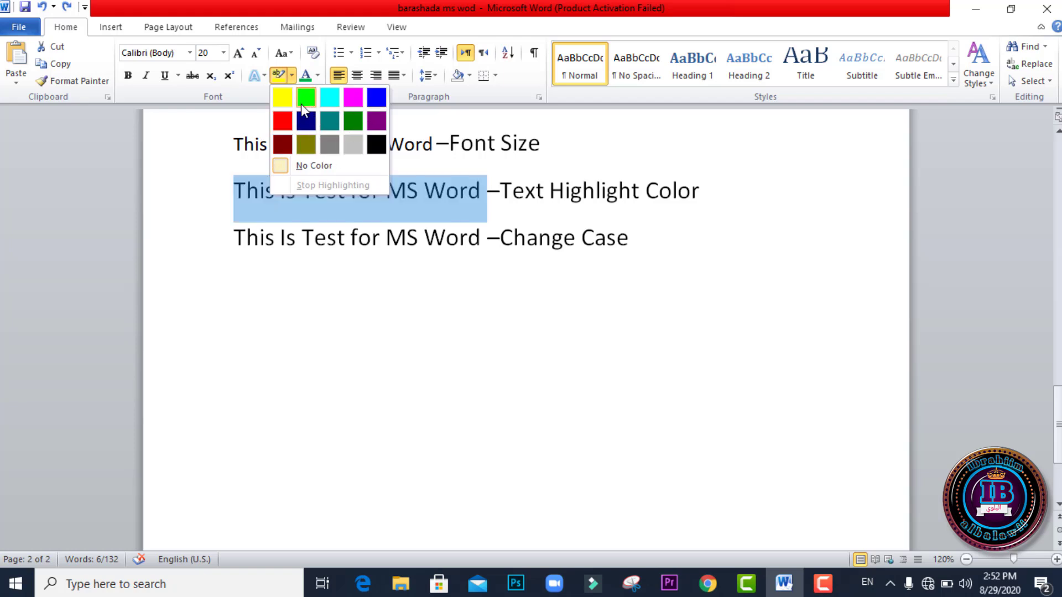
click(286, 97)
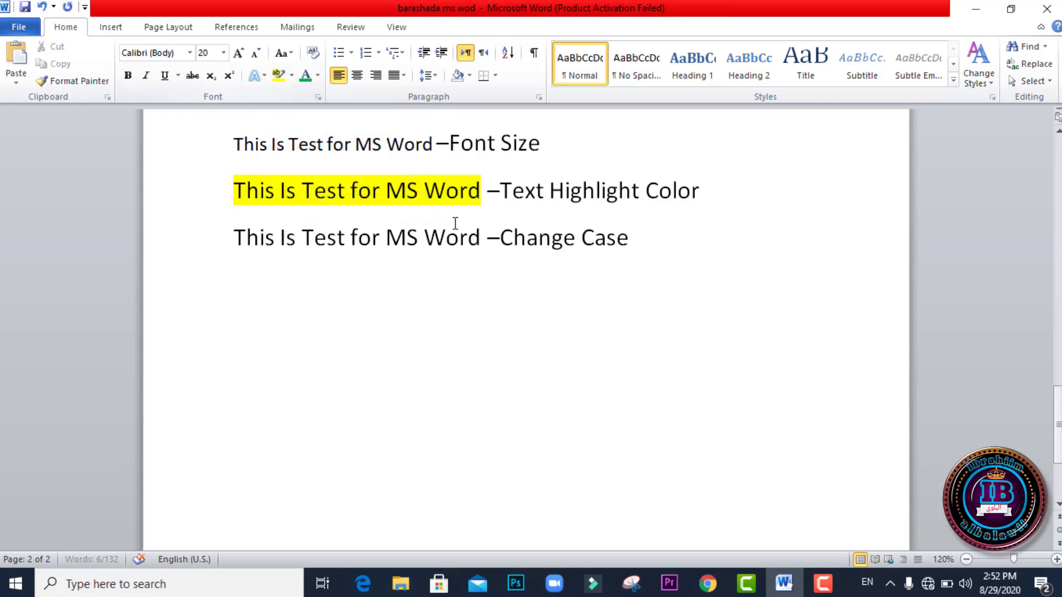
key(Left)
Step: Change the case of the phrase in the Change Case line to tOGGLE cASE, followed by Capitalize Each Word
drag(482, 238, 256, 240)
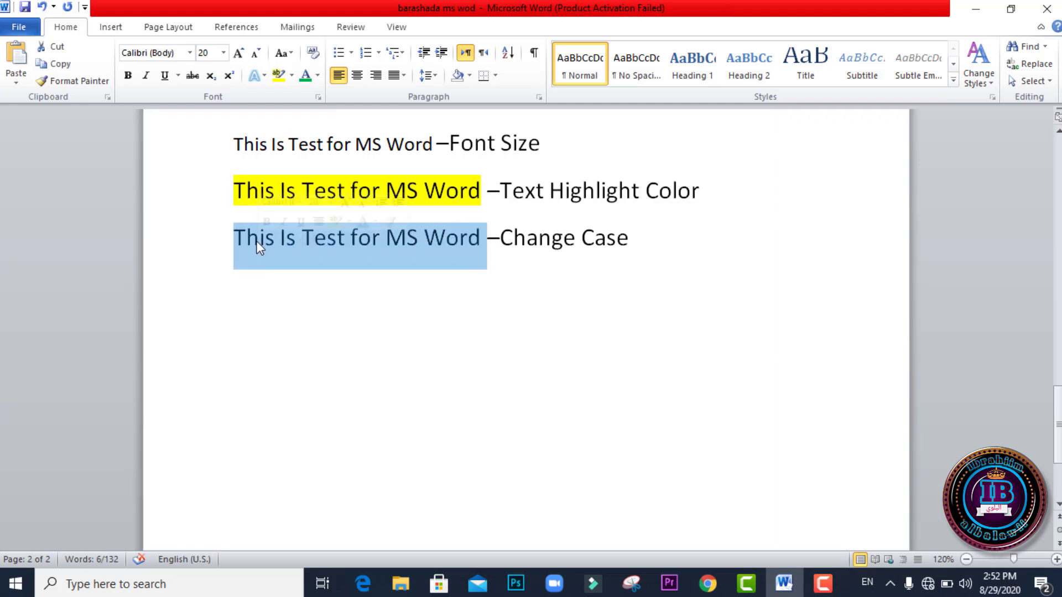
click(295, 55)
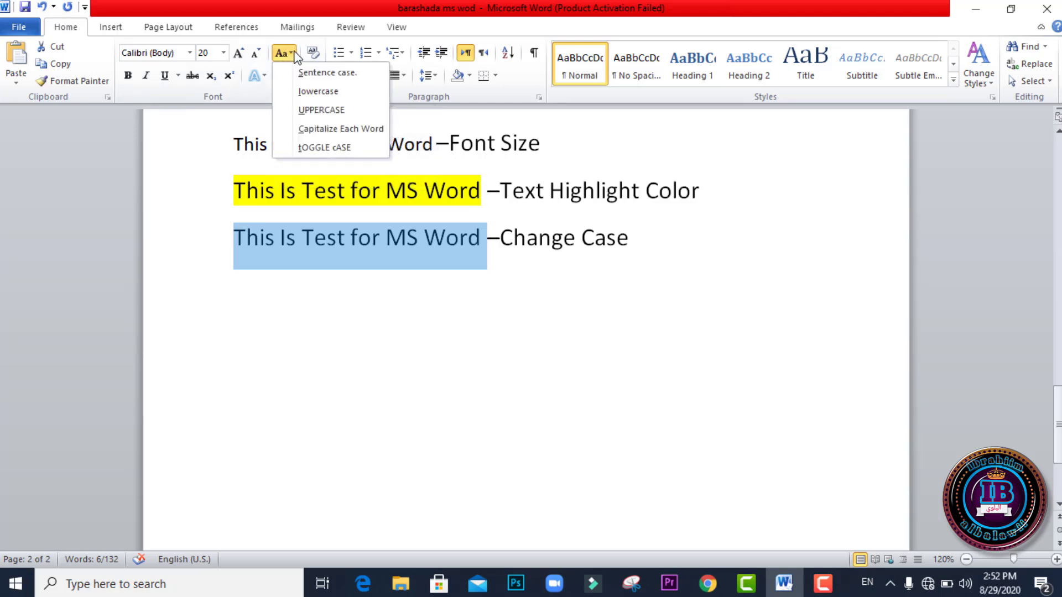
click(326, 147)
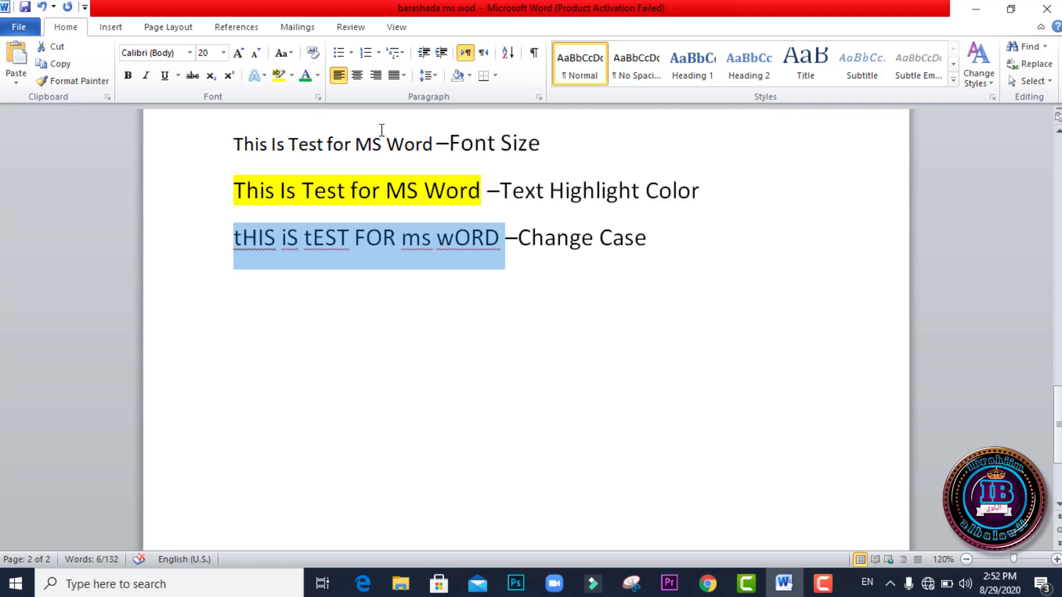
click(288, 55)
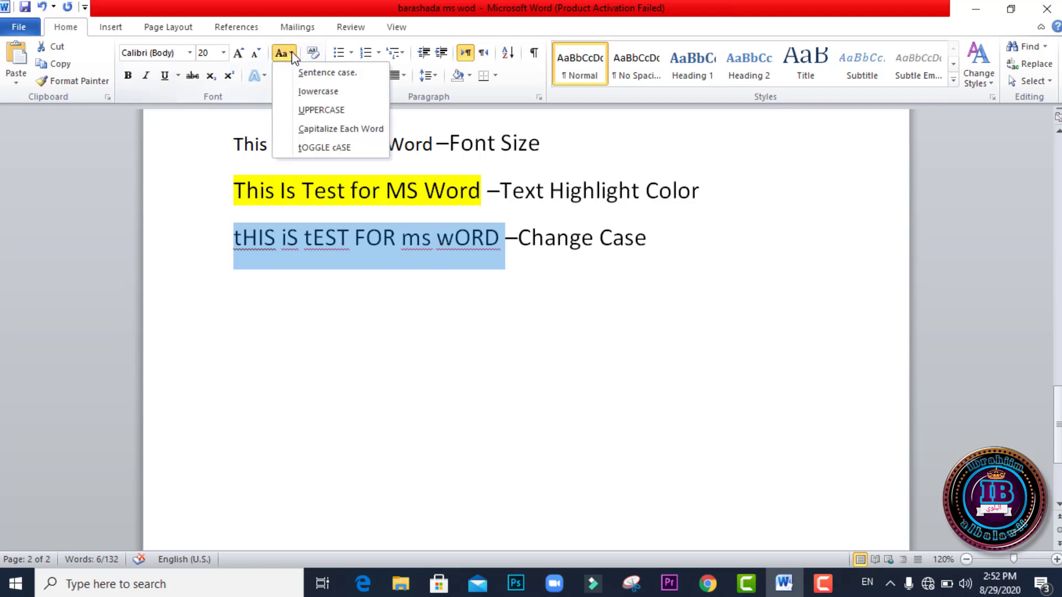
click(308, 133)
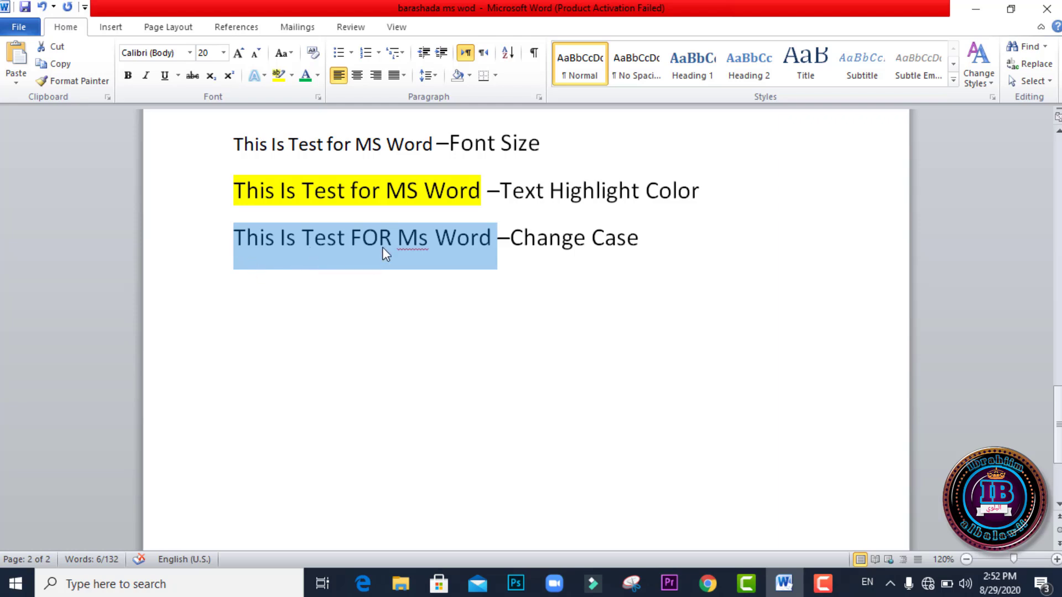
Step: Change the selected phrase in the Change Case line to UPPERCASE, followed by lowercase
click(288, 57)
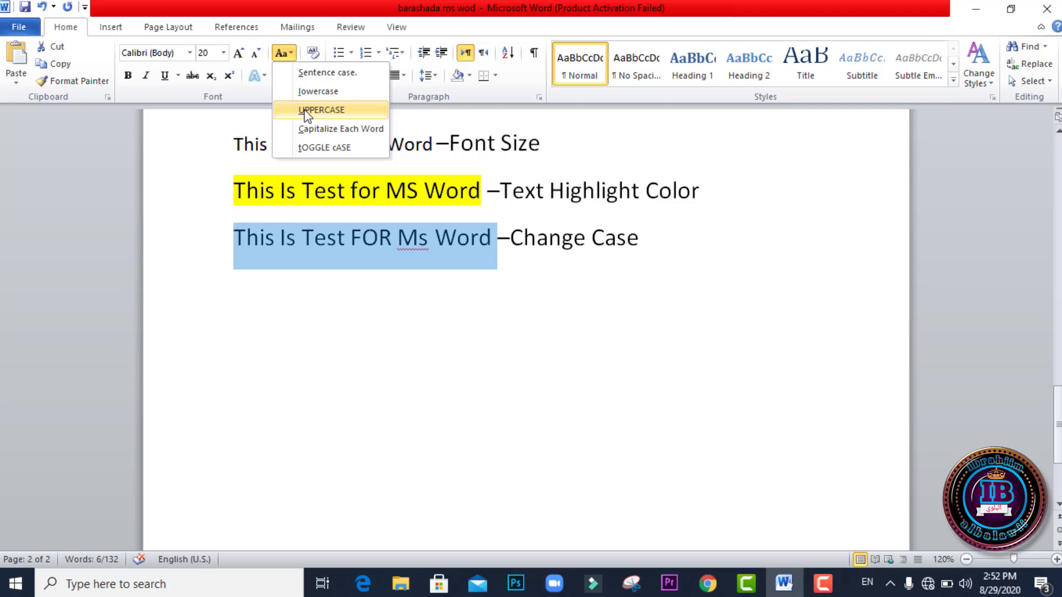
click(305, 111)
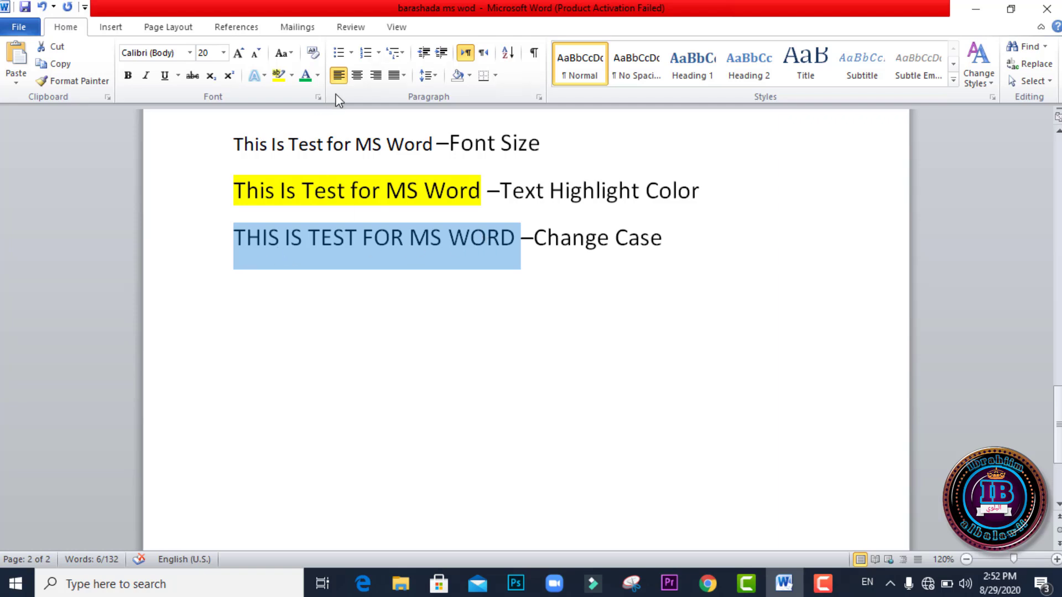
click(284, 54)
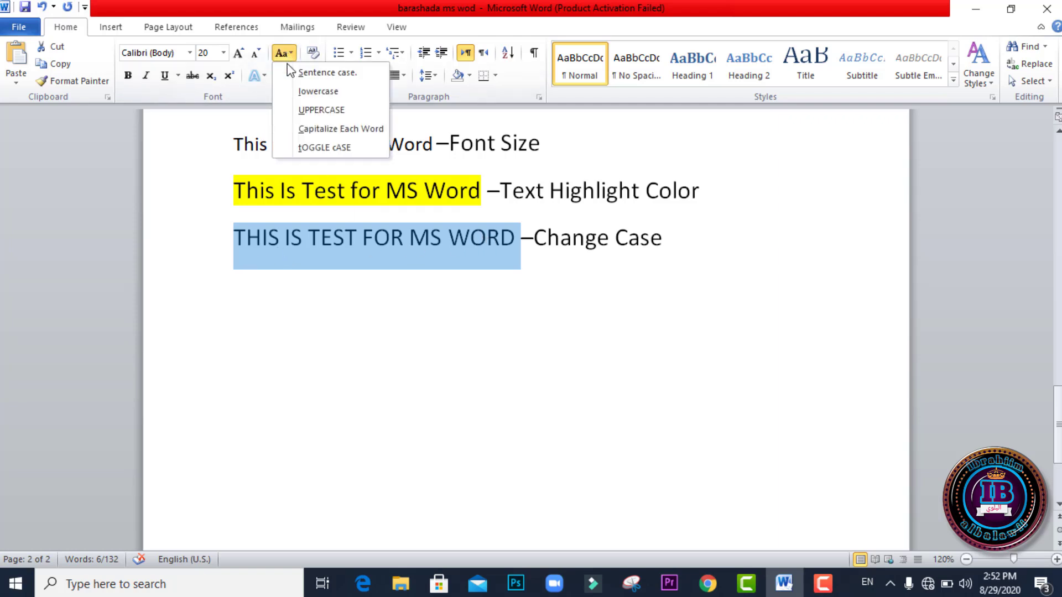
click(323, 92)
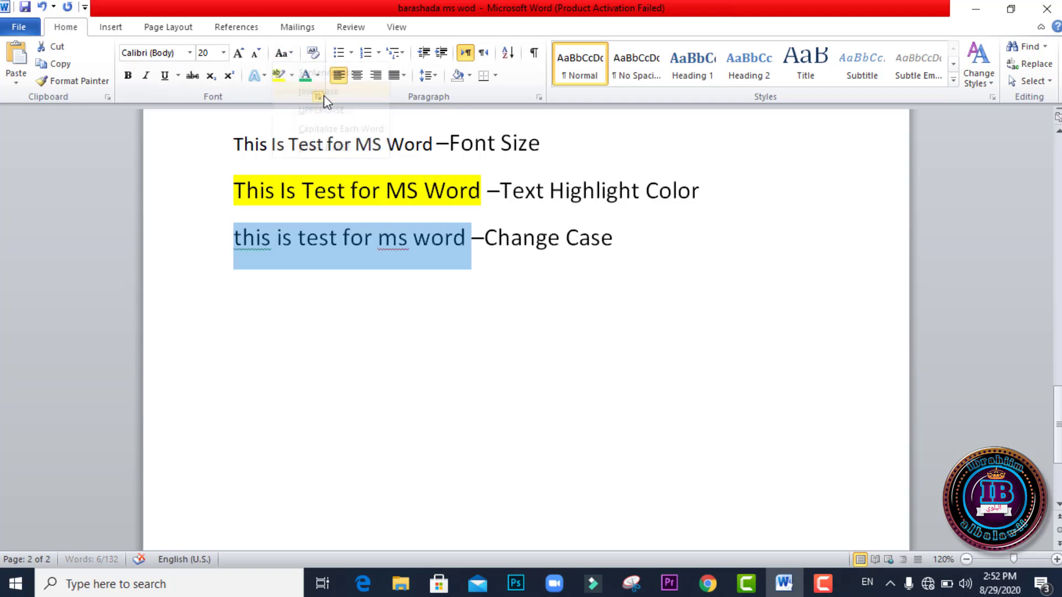
Step: Apply Sentence case to the selected phrase in the Change Case line and deselect it
click(290, 53)
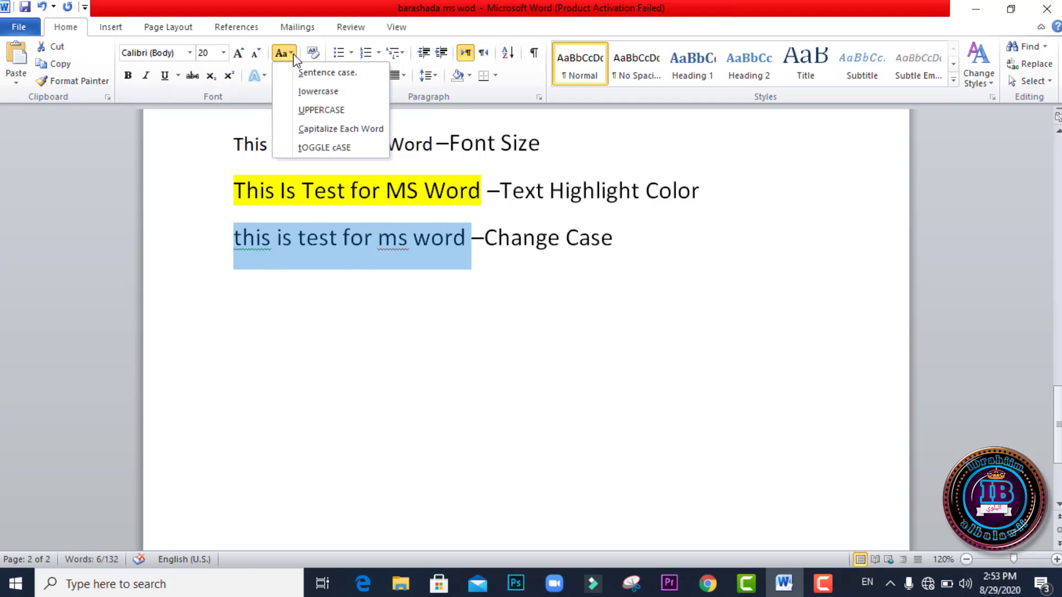
click(324, 73)
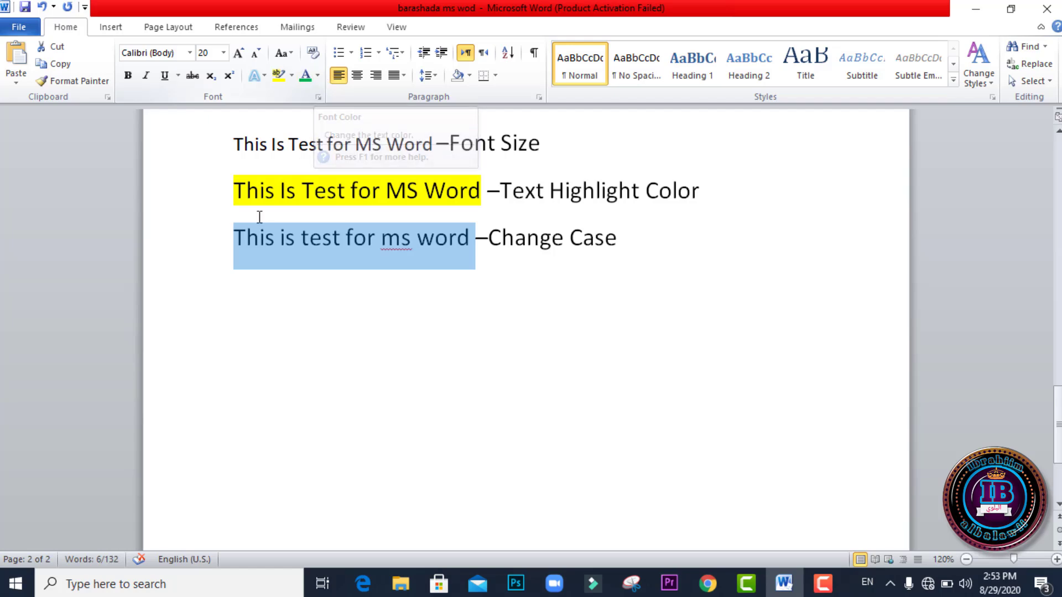
click(408, 242)
scroll(507, 229, up, 15)
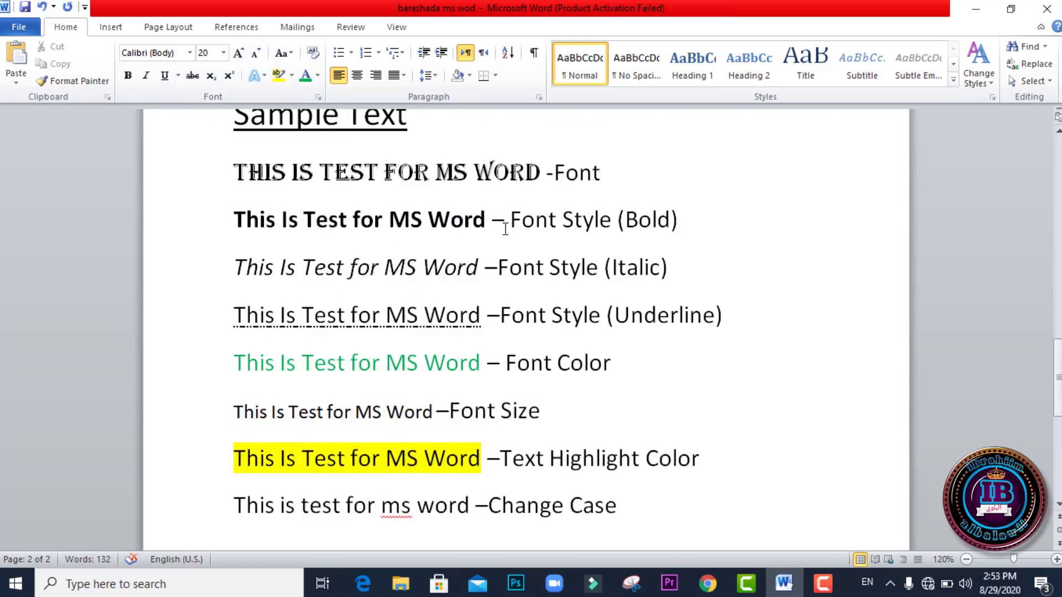
scroll(508, 228, up, 1)
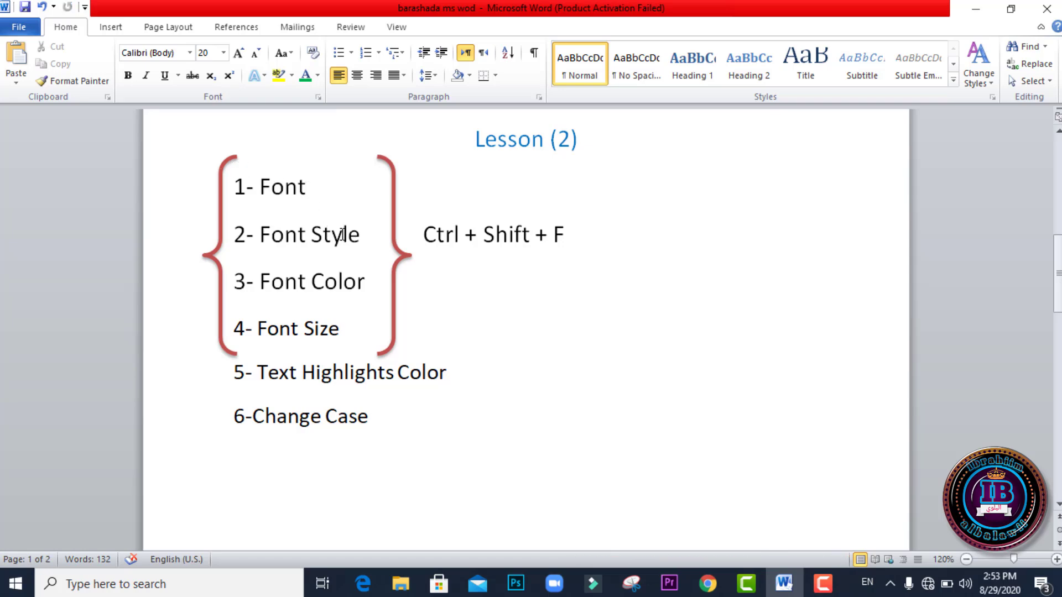
scroll(342, 234, up, 1)
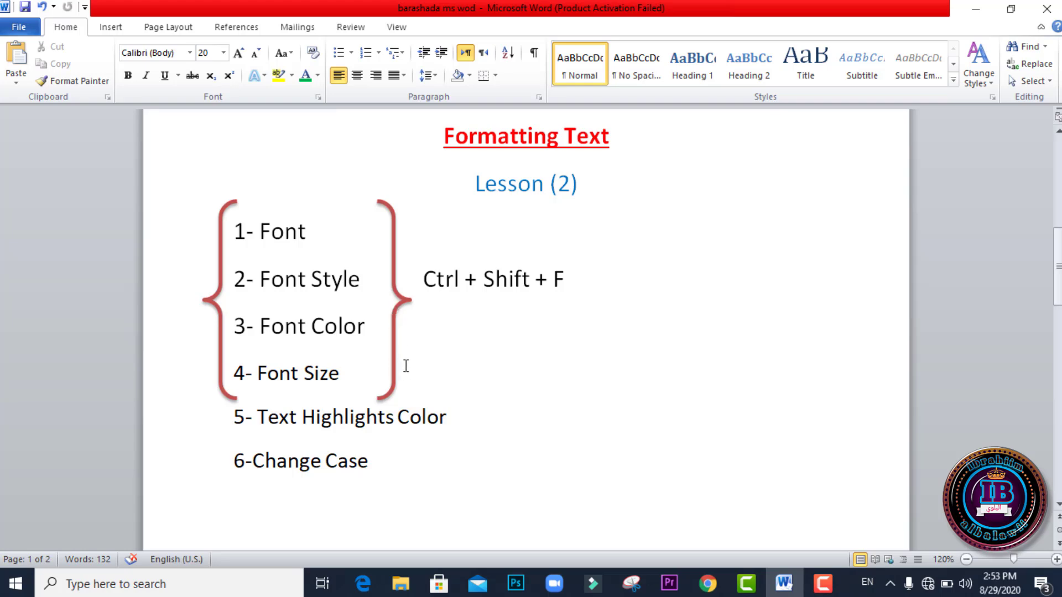
scroll(413, 366, up, 2)
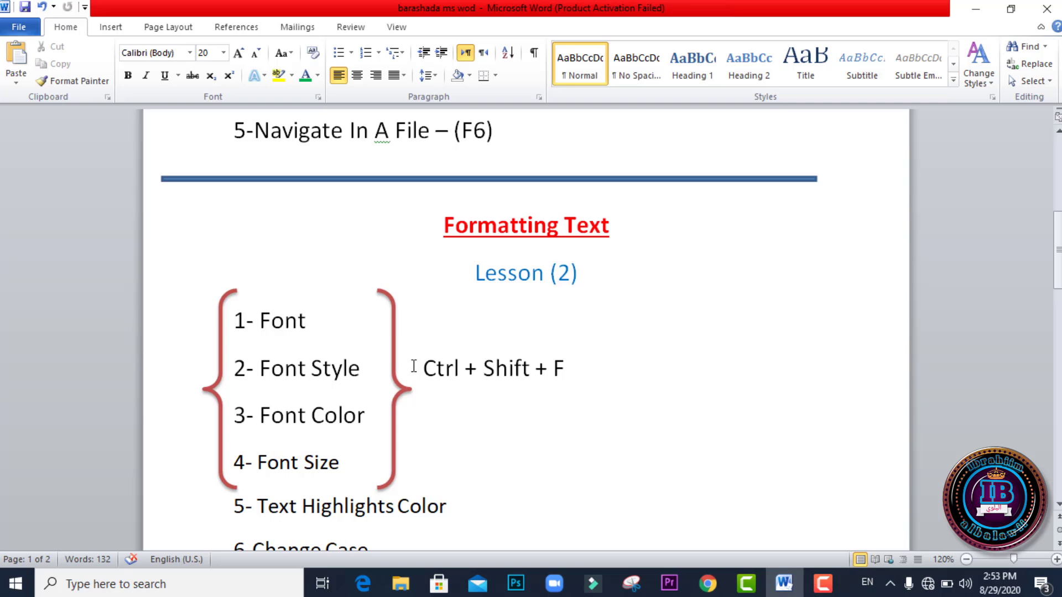